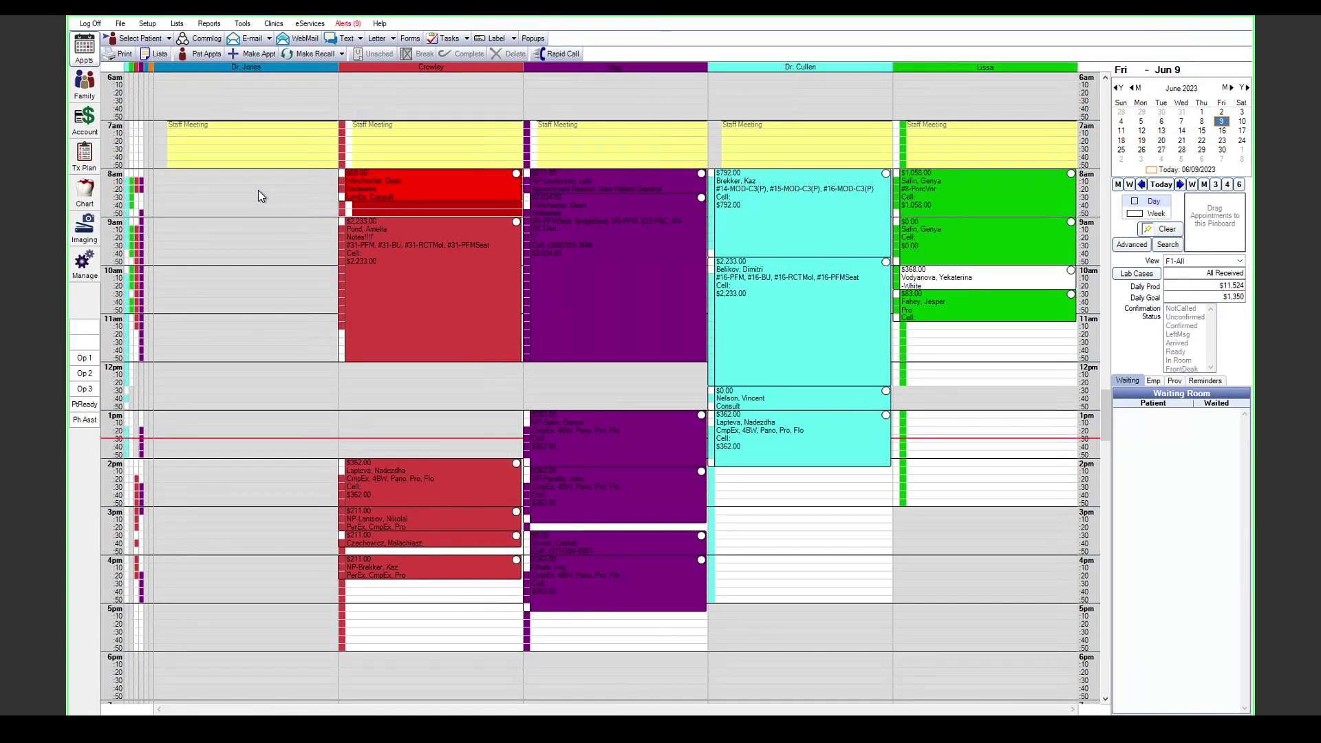
Step: On the STARDEW clinic's eServices signup page, sign up for Mobile and save
{"action": "left_click", "coordinate": [313, 23]}
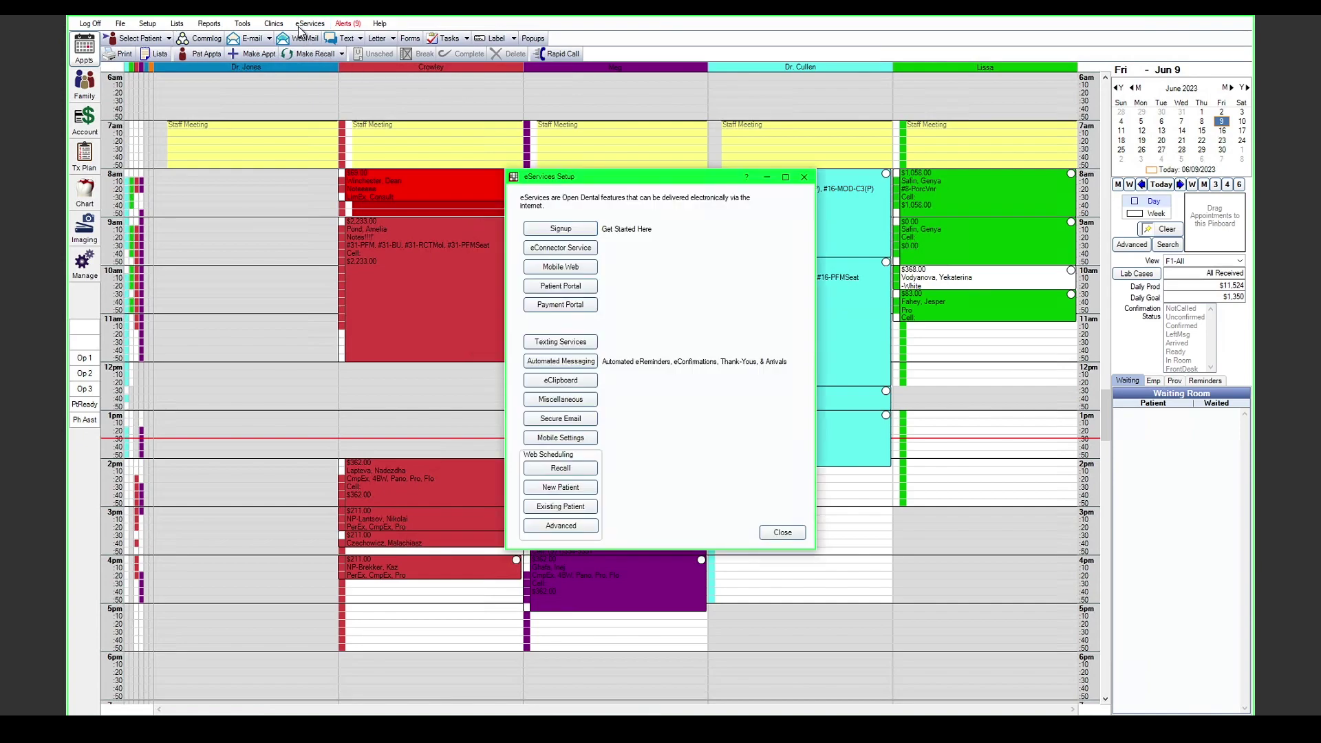
{"action": "left_click", "coordinate": [551, 230]}
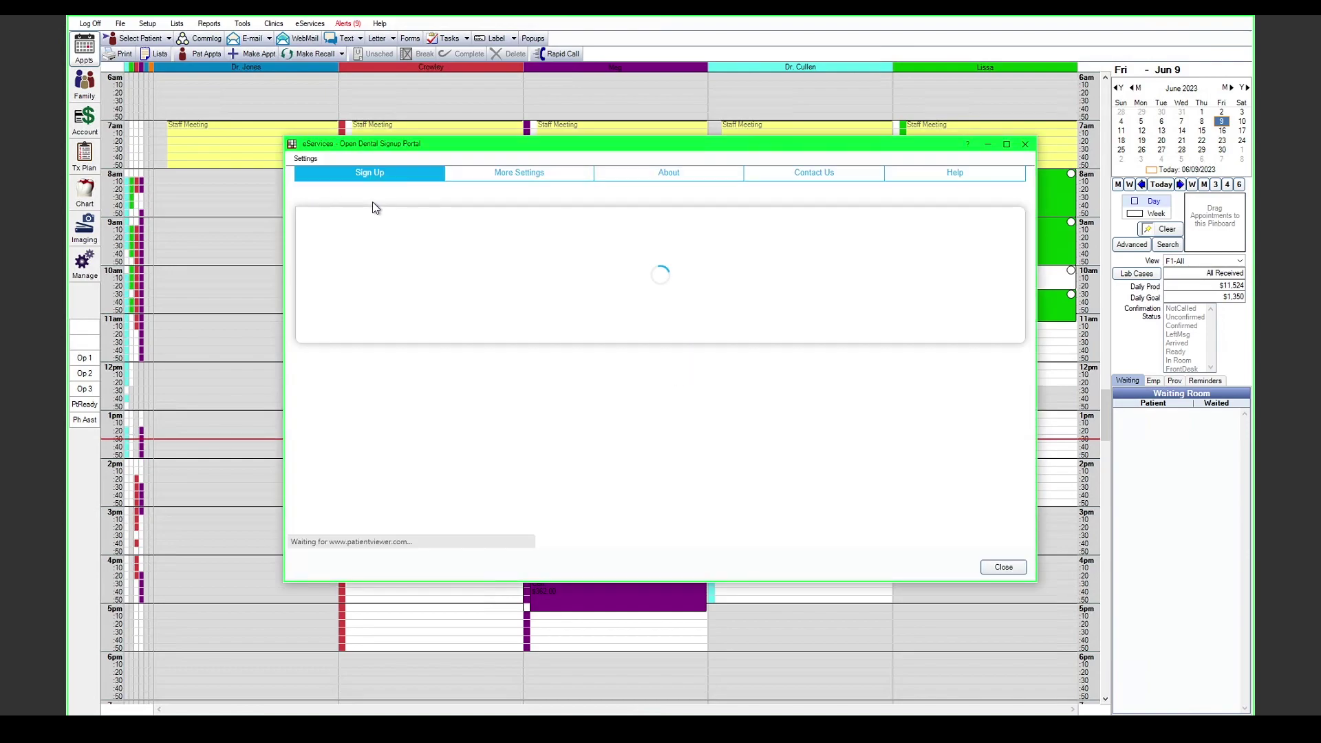
{"action": "left_click", "coordinate": [361, 196]}
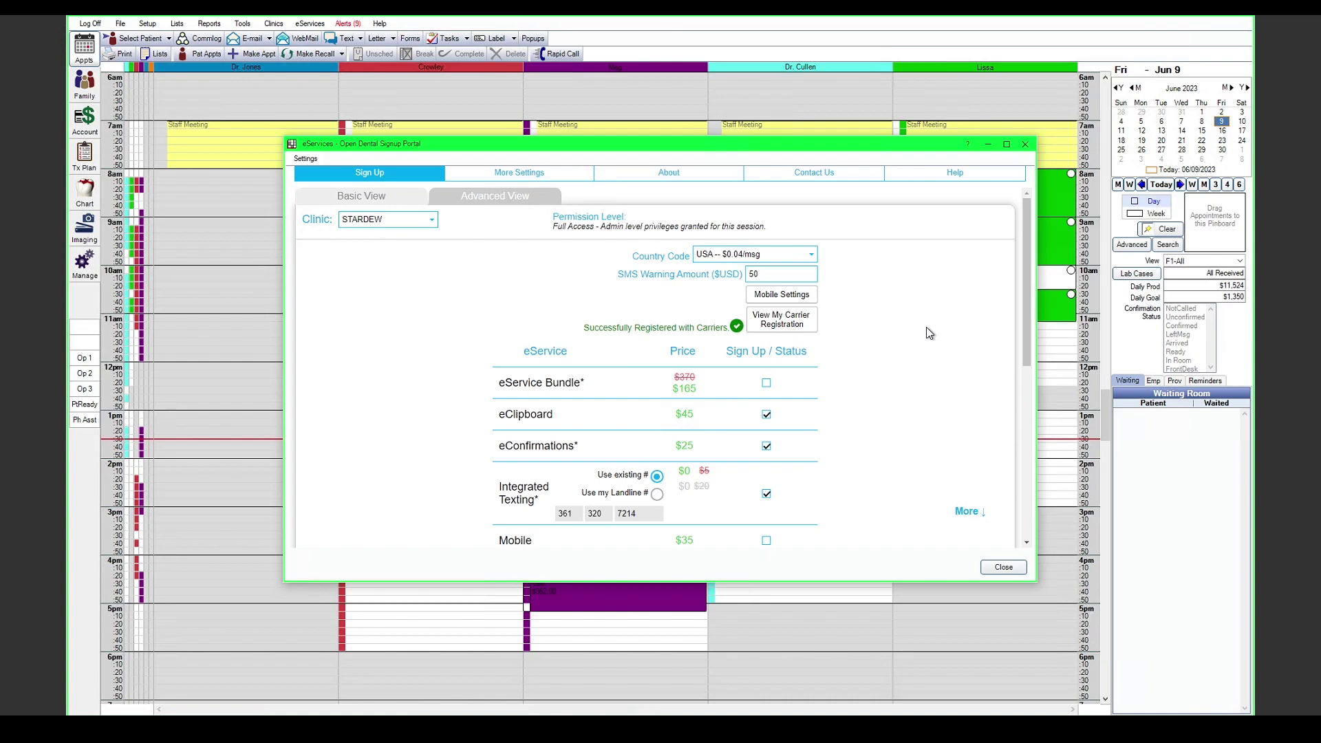
{"action": "scroll", "coordinate": [926, 328], "scroll_direction": "down", "scroll_amount": 3}
{"action": "left_click", "coordinate": [766, 433]}
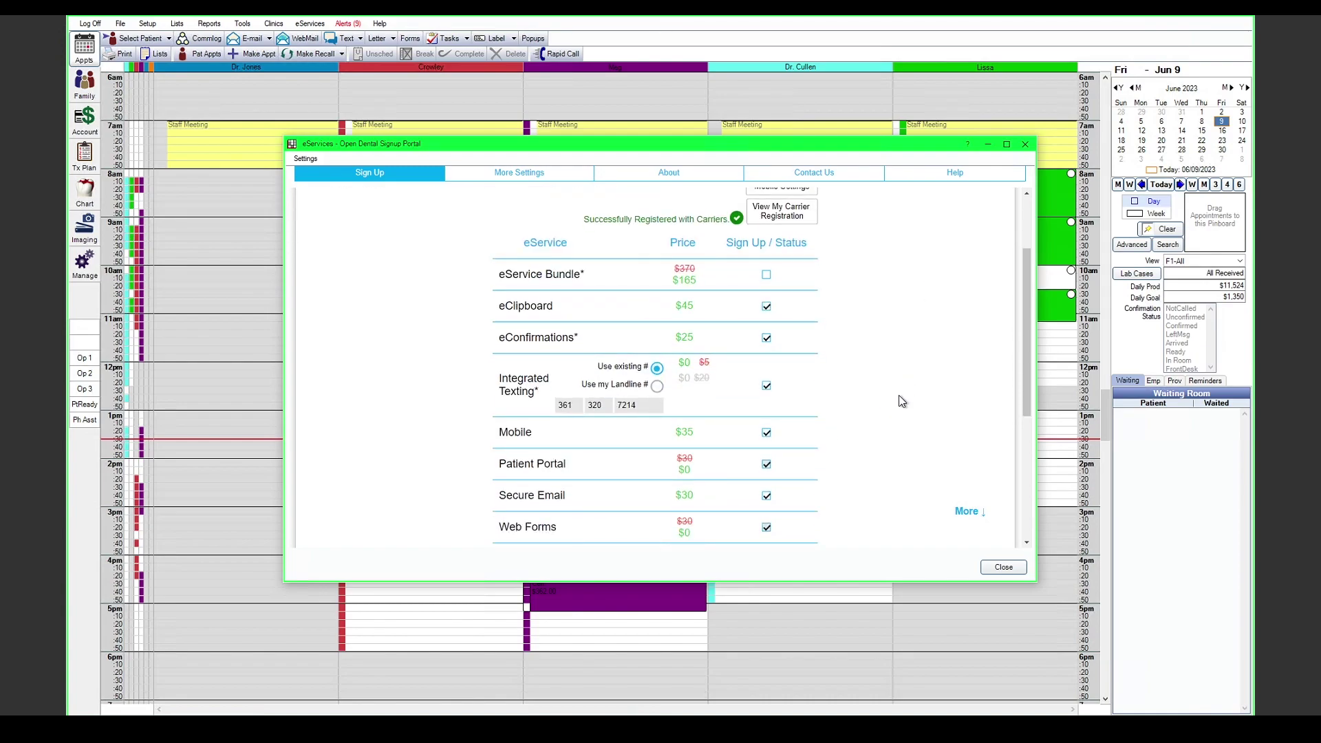
{"action": "scroll", "coordinate": [898, 395], "scroll_direction": "down", "scroll_amount": 7}
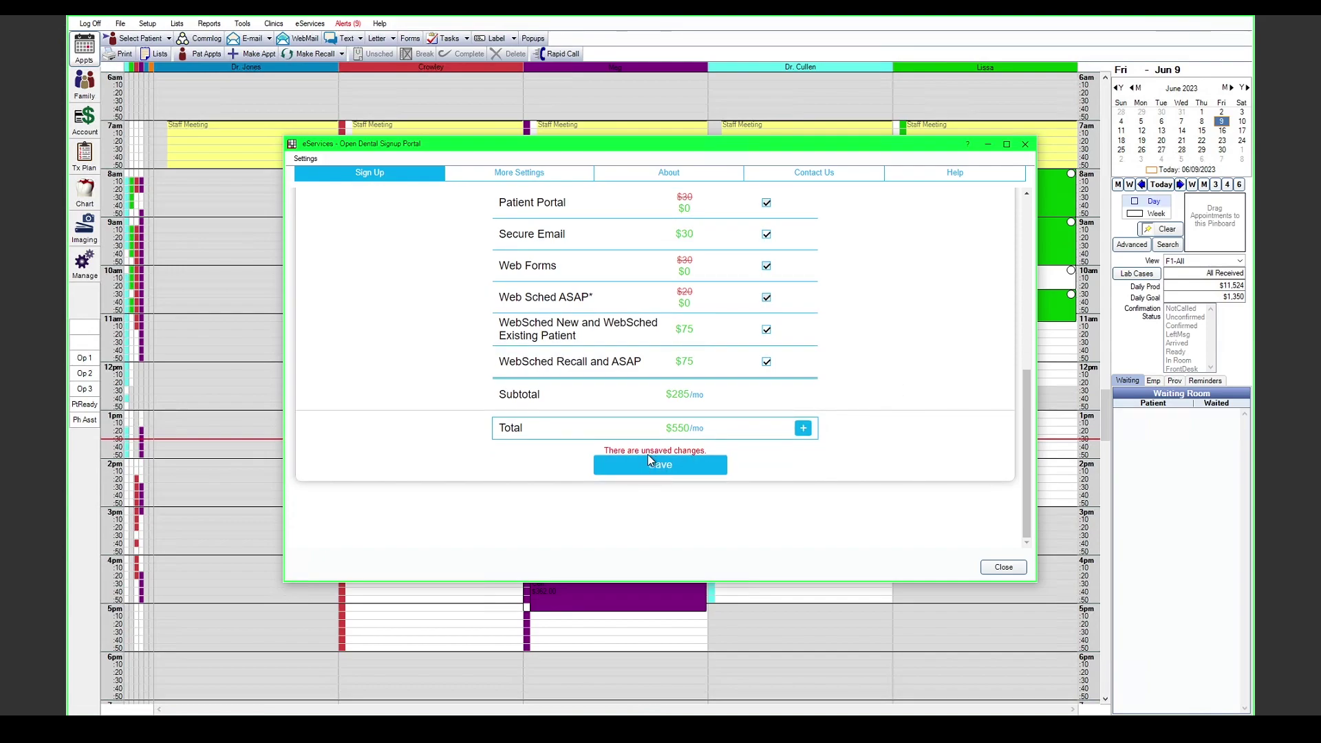
{"action": "left_click", "coordinate": [648, 463]}
{"action": "scroll", "coordinate": [928, 394], "scroll_direction": "up", "scroll_amount": 10}
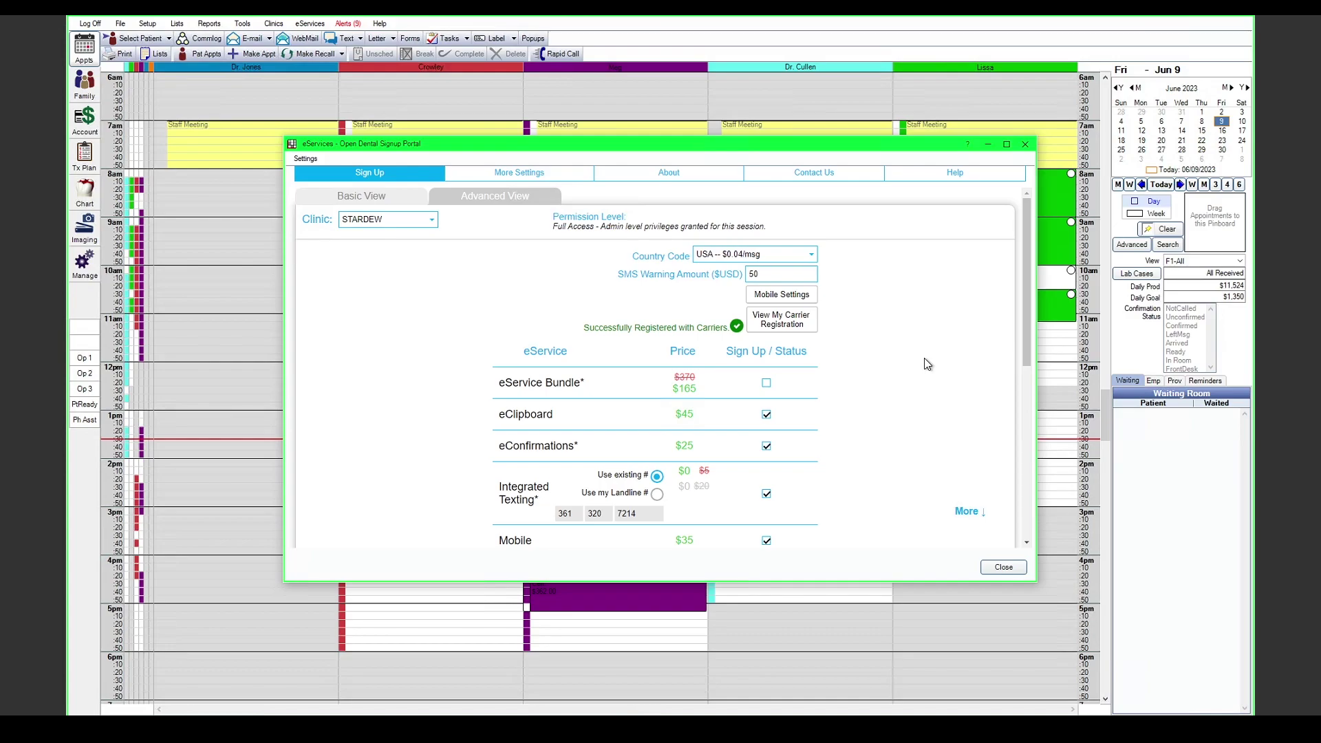
Step: Close the signup portal, open Mobile Settings and select the Loki clinic
{"action": "left_click", "coordinate": [774, 300]}
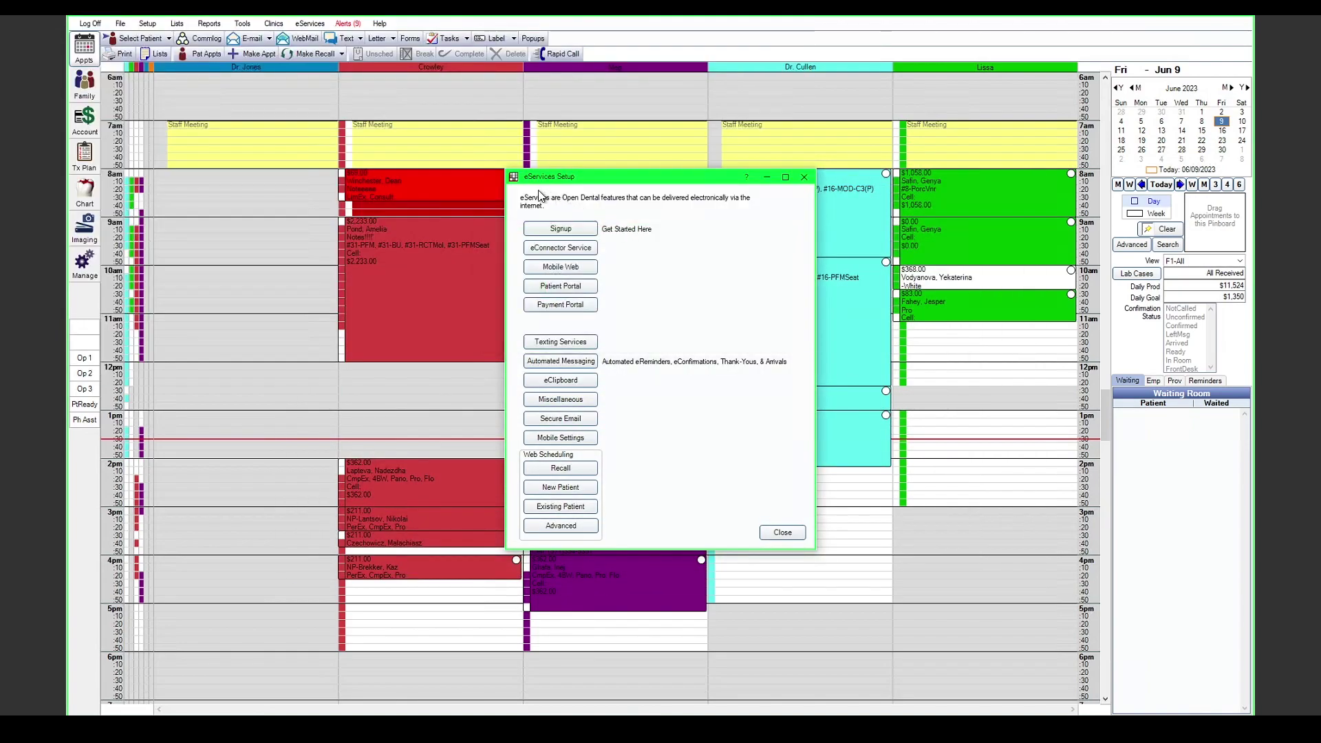
{"action": "left_click", "coordinate": [570, 439]}
{"action": "left_click", "coordinate": [677, 283]}
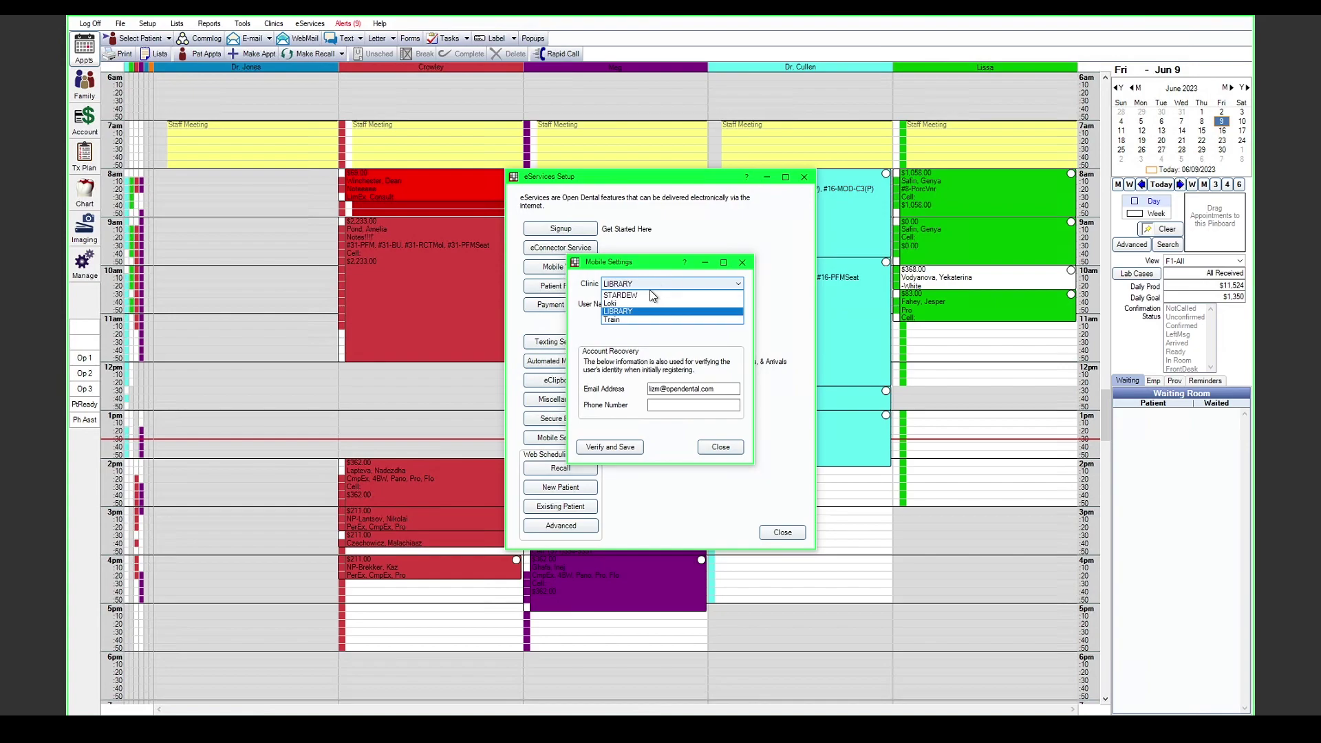
{"action": "left_click", "coordinate": [642, 333]}
{"action": "left_click", "coordinate": [645, 284]}
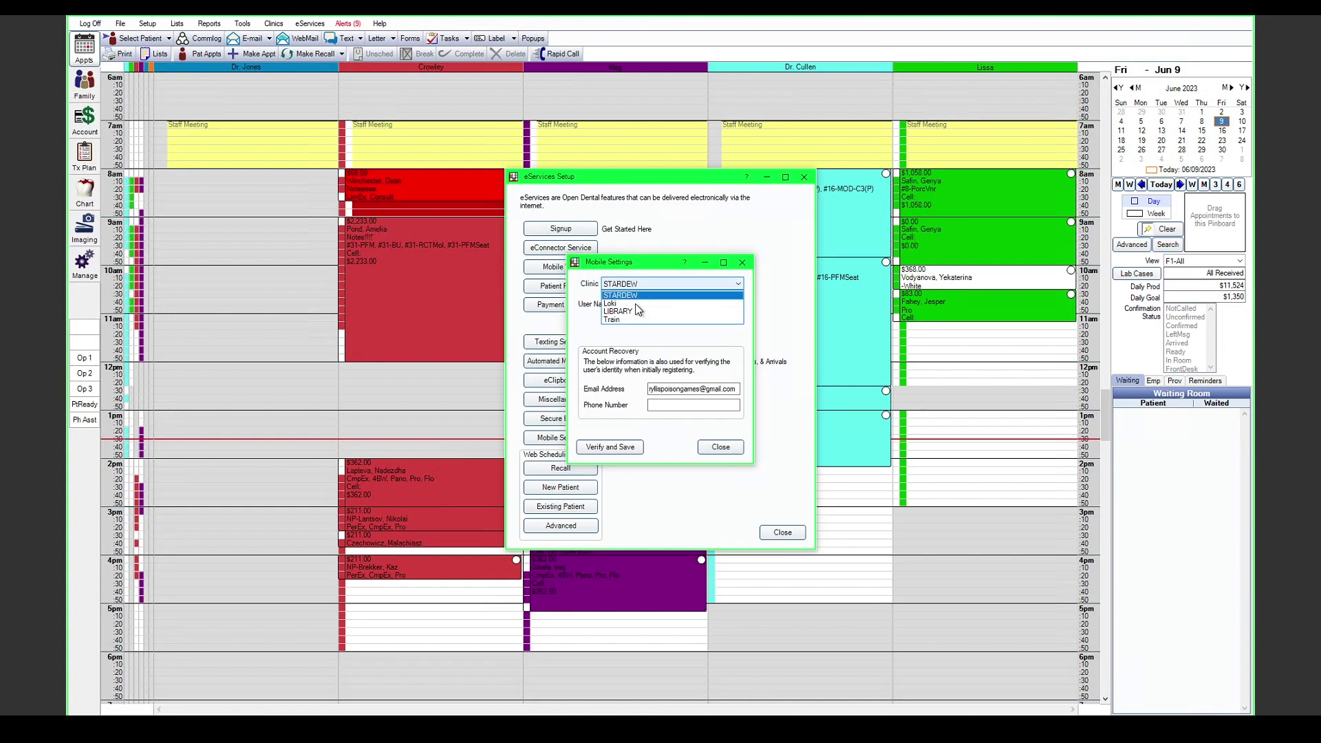
{"action": "left_click", "coordinate": [626, 304]}
Step: Review Loki's mobile User Name, Password, Email and Phone fields
{"action": "left_click", "coordinate": [673, 303]}
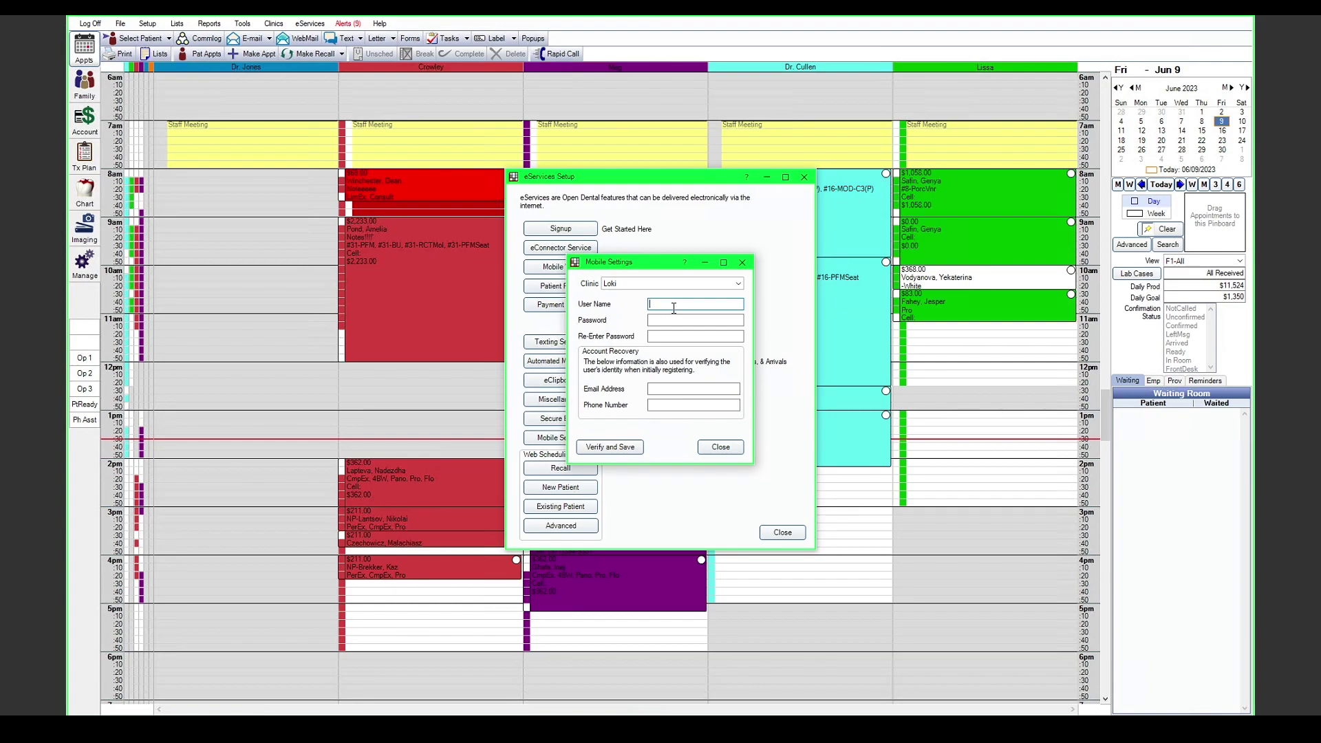
{"action": "left_click", "coordinate": [677, 320]}
{"action": "key", "text": "Tab"}
{"action": "key", "text": "Tab"}
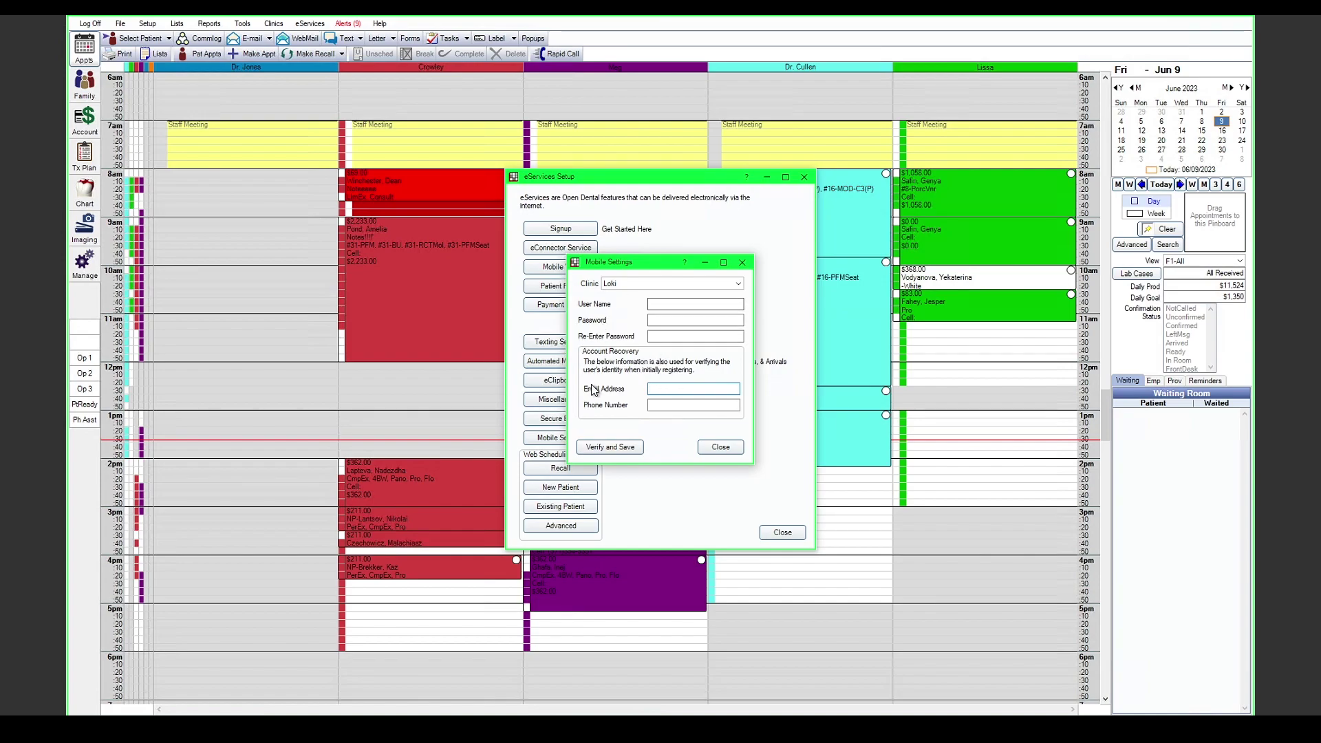
{"action": "left_click", "coordinate": [673, 406]}
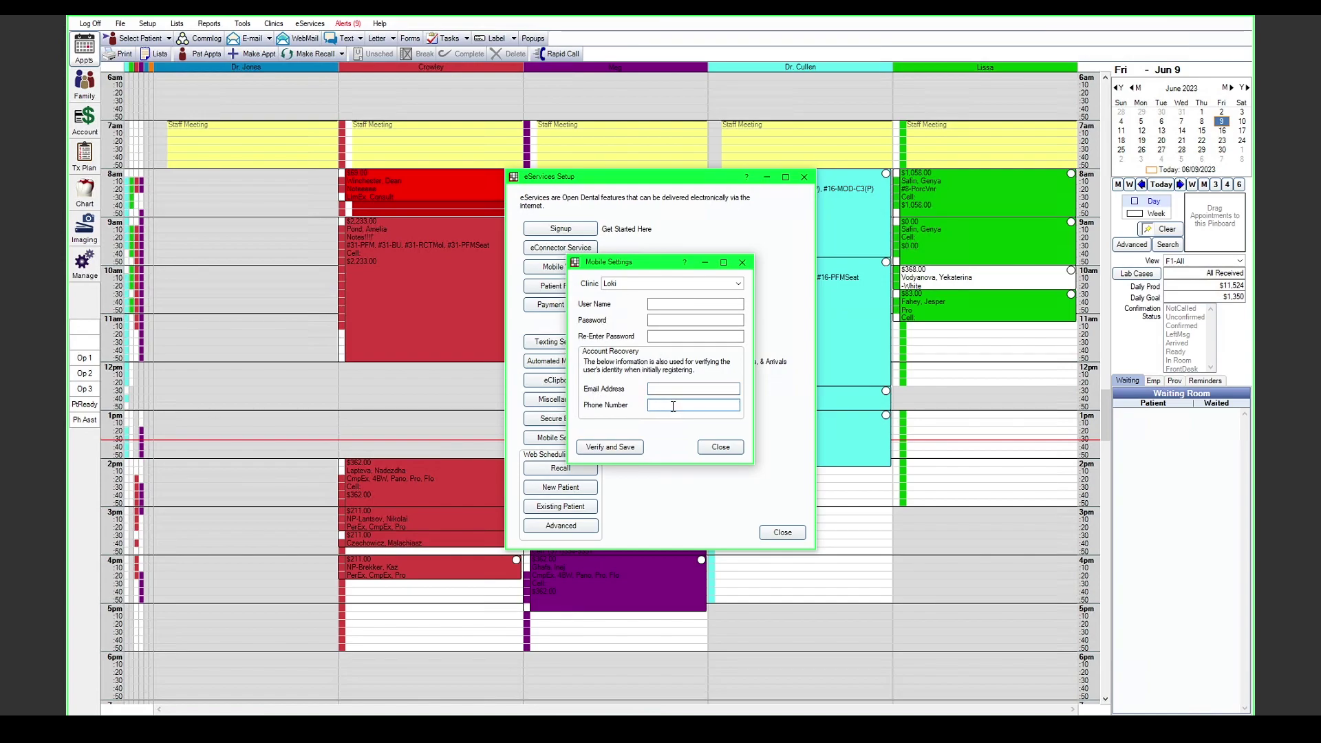
{"action": "left_click", "coordinate": [705, 388]}
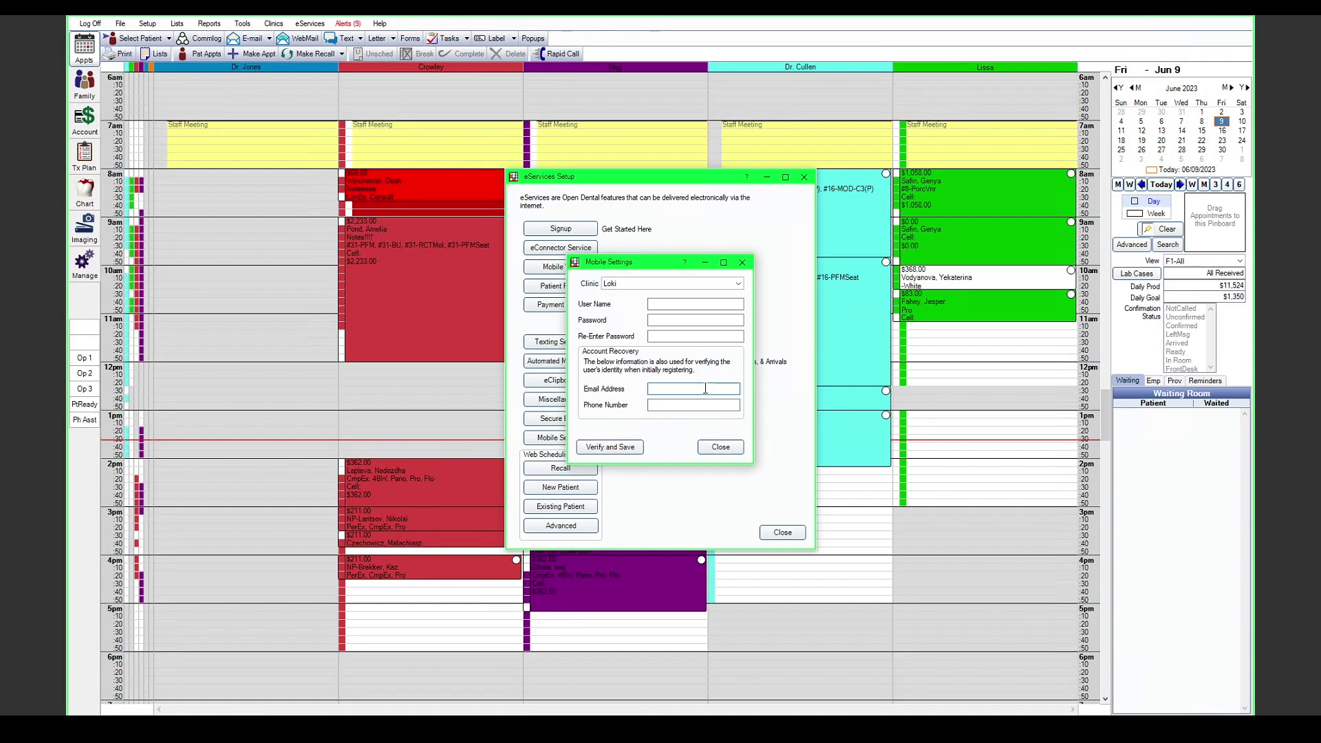
Step: Close Mobile Settings and eServices Setup, open Setup > Security and check Global Security Settings
{"action": "left_click", "coordinate": [718, 449]}
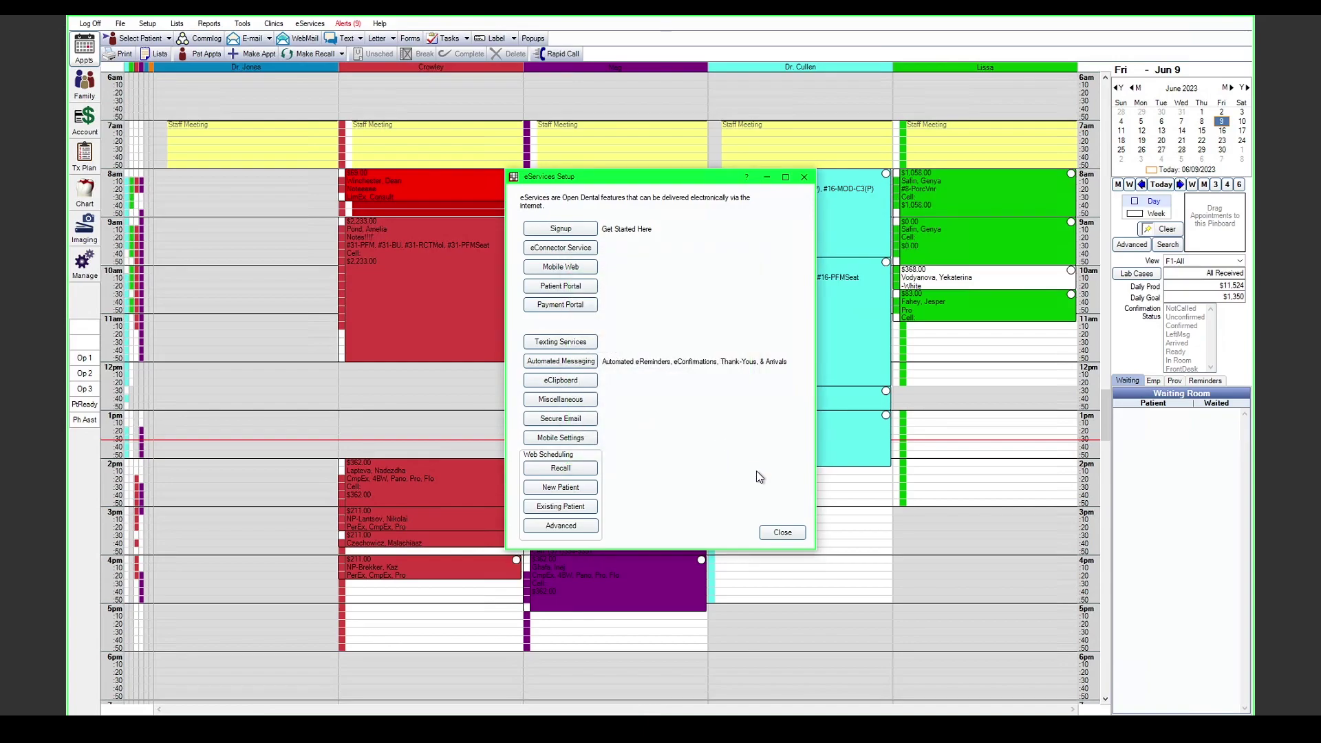
{"action": "left_click", "coordinate": [782, 534]}
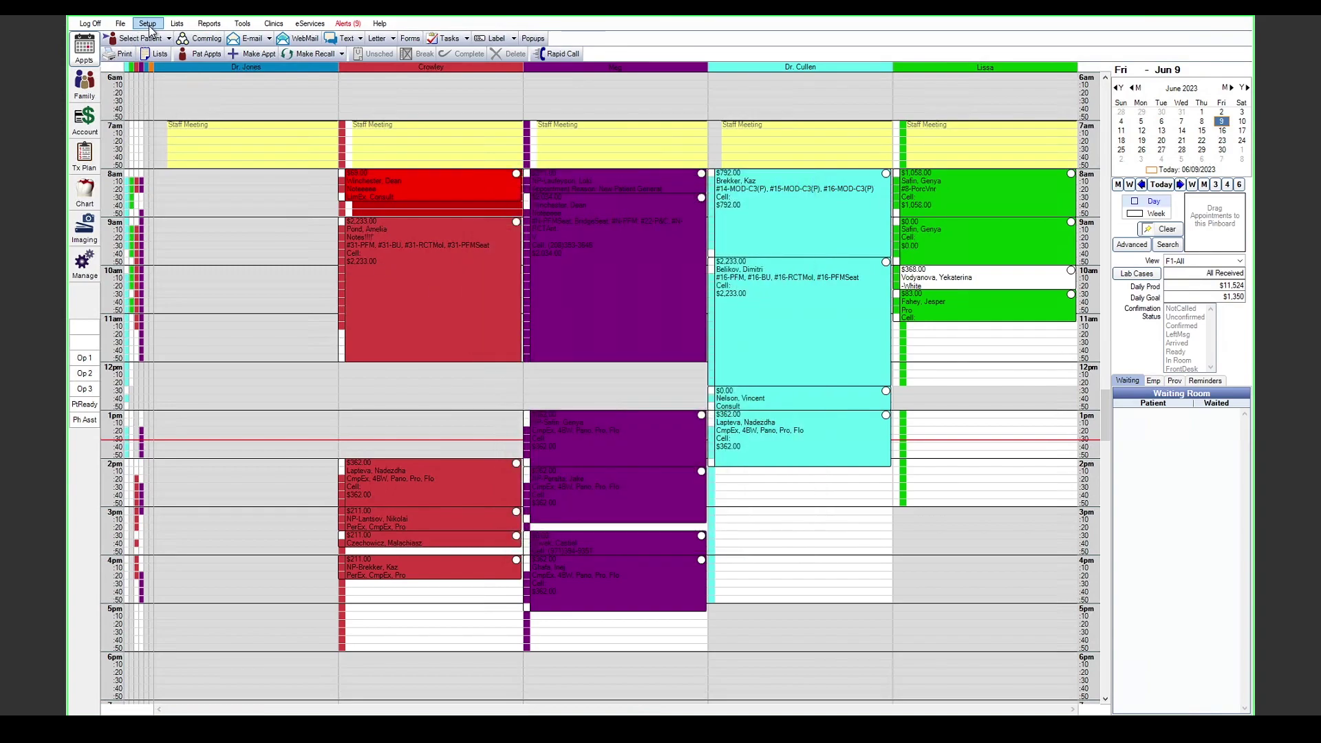
{"action": "left_click", "coordinate": [148, 23]}
{"action": "left_click", "coordinate": [318, 382]}
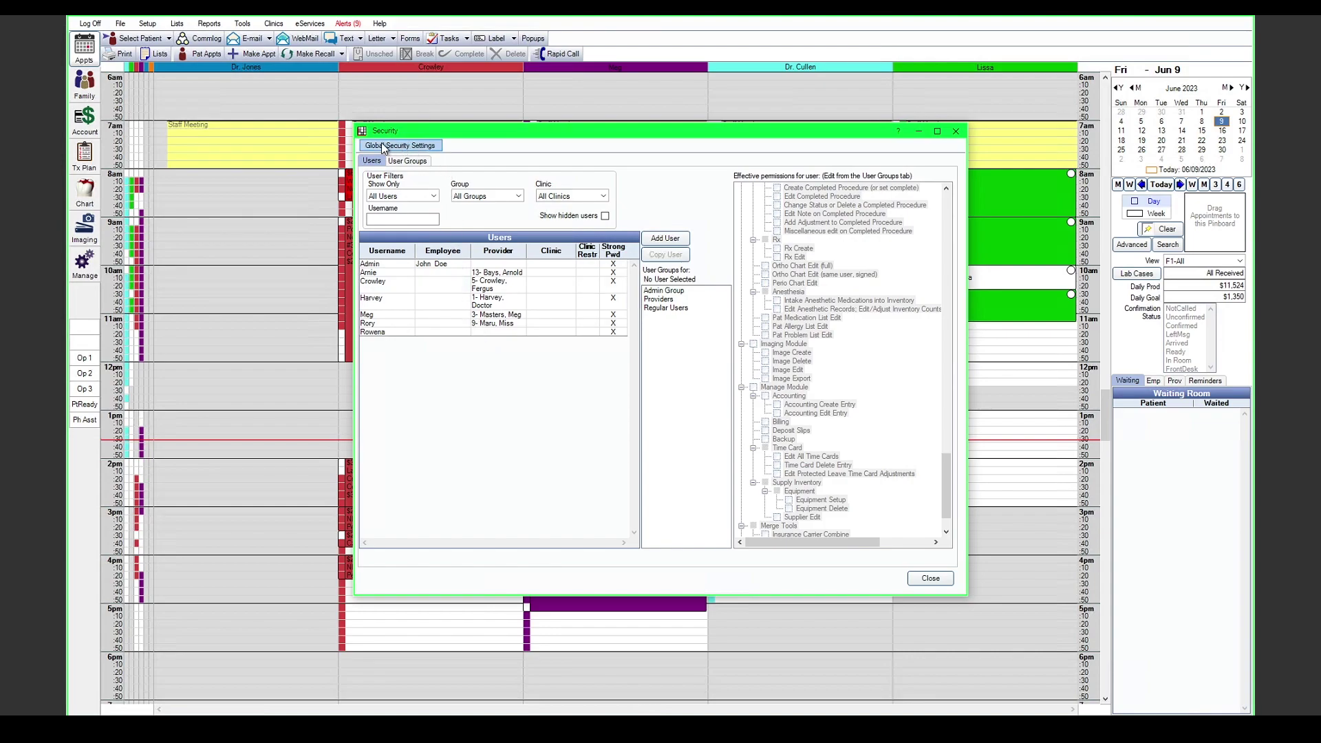
{"action": "left_click", "coordinate": [430, 146]}
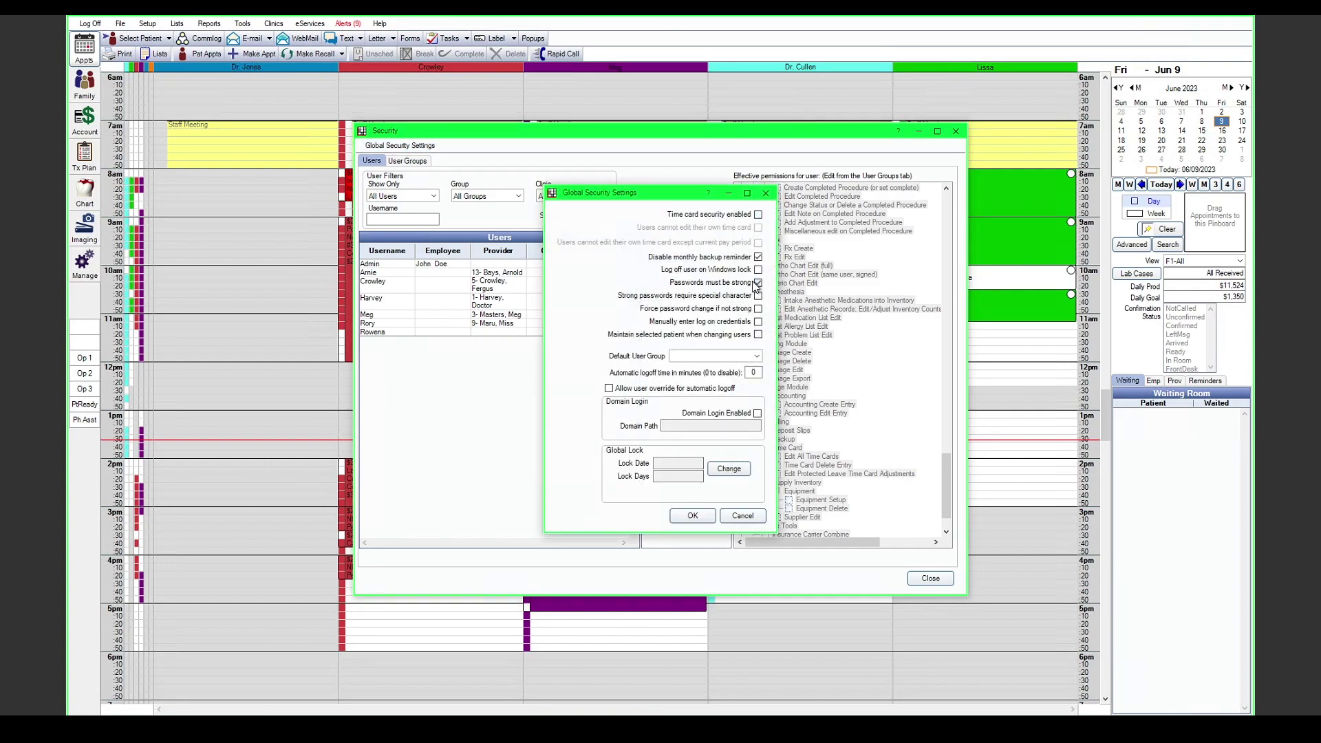
{"action": "left_click", "coordinate": [770, 194]}
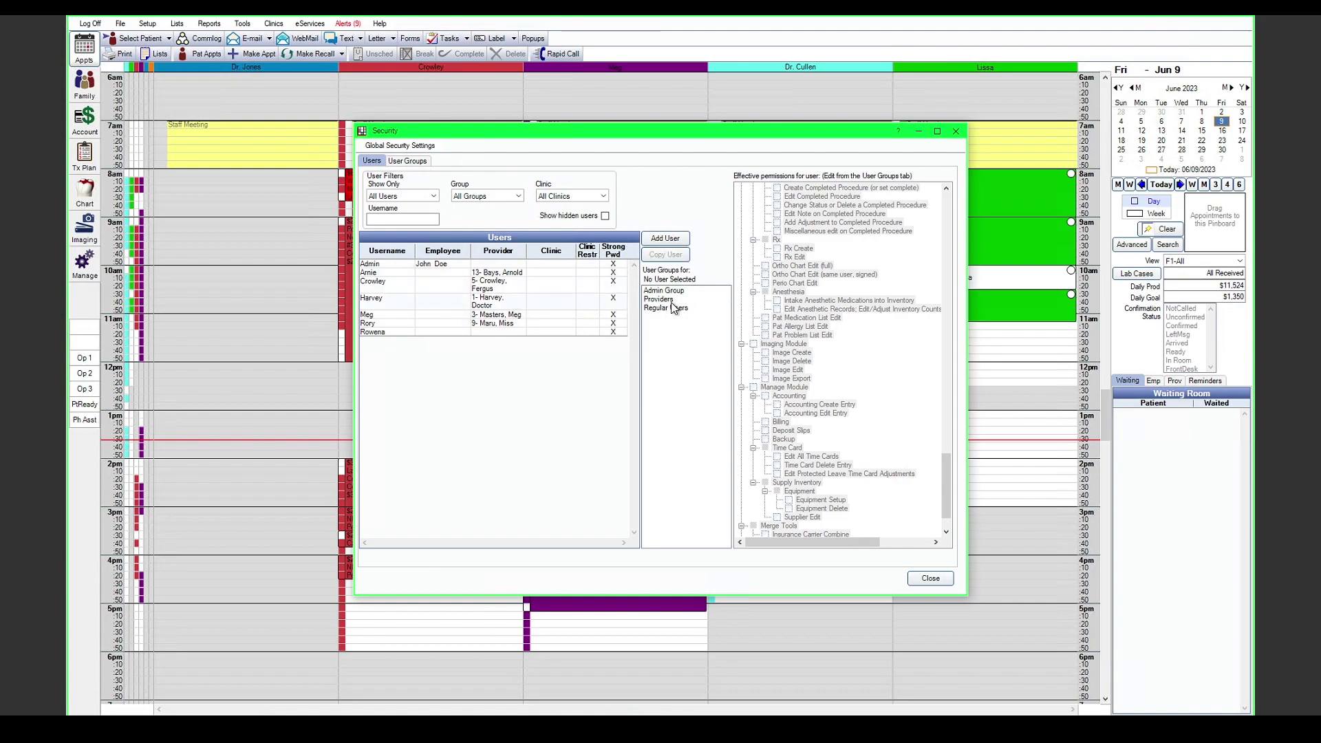
Step: Verify the Admin Group has Web Applications > Mobile Web/OD Mobile permission, then close Security
{"action": "left_click", "coordinate": [410, 161]}
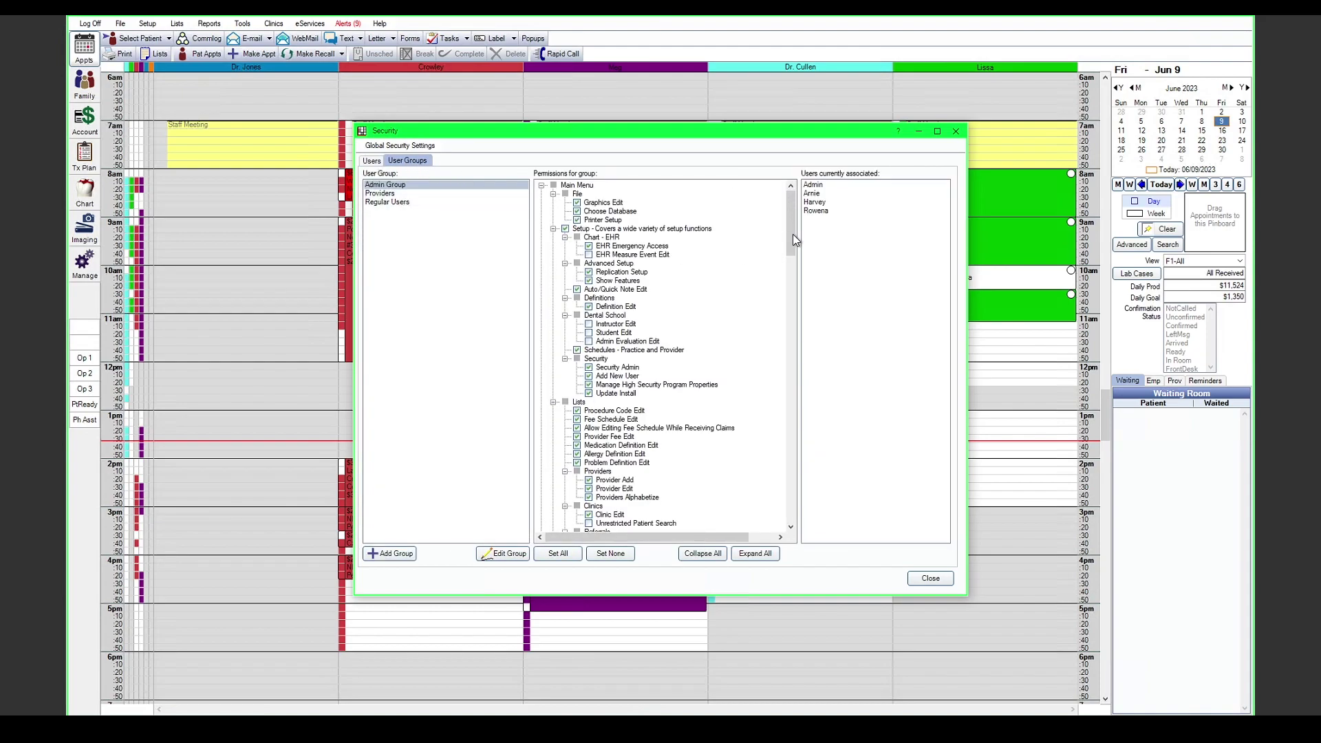
{"action": "left_click_drag", "start_coordinate": [791, 231], "coordinate": [792, 509]}
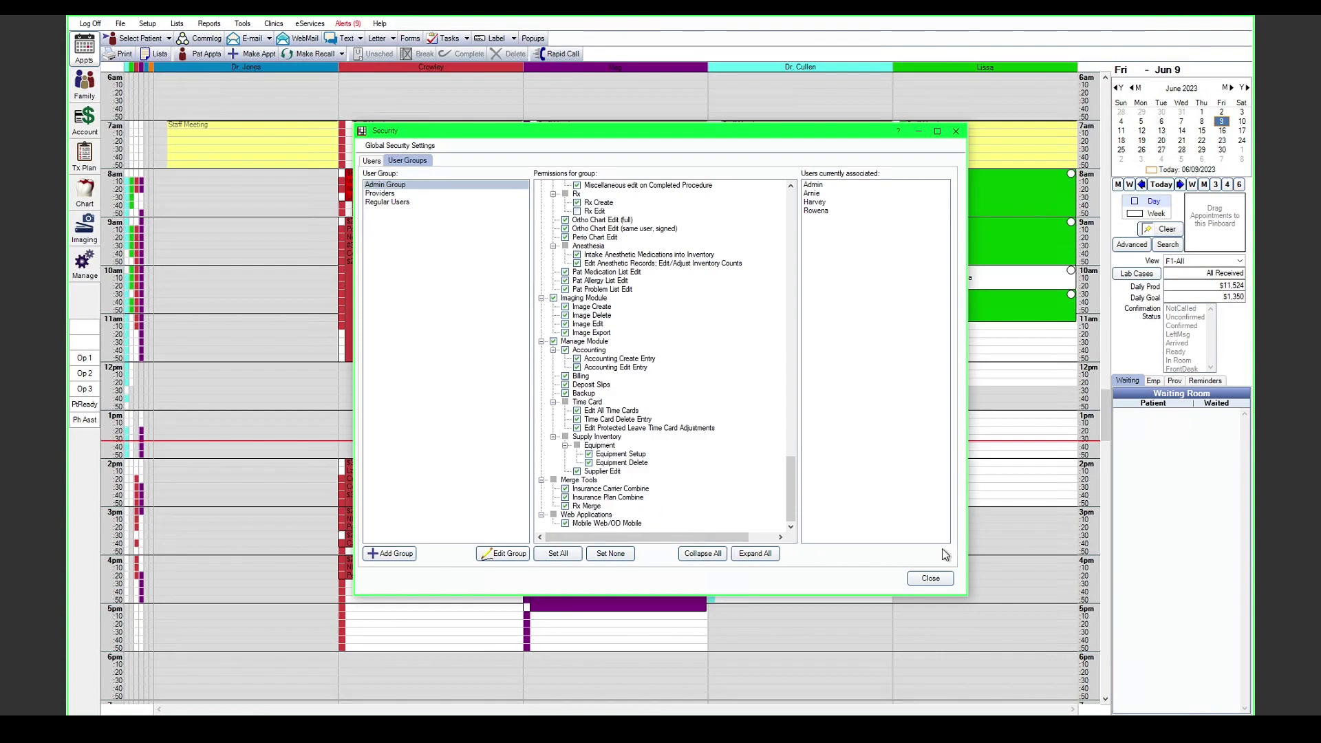
{"action": "left_click", "coordinate": [931, 579]}
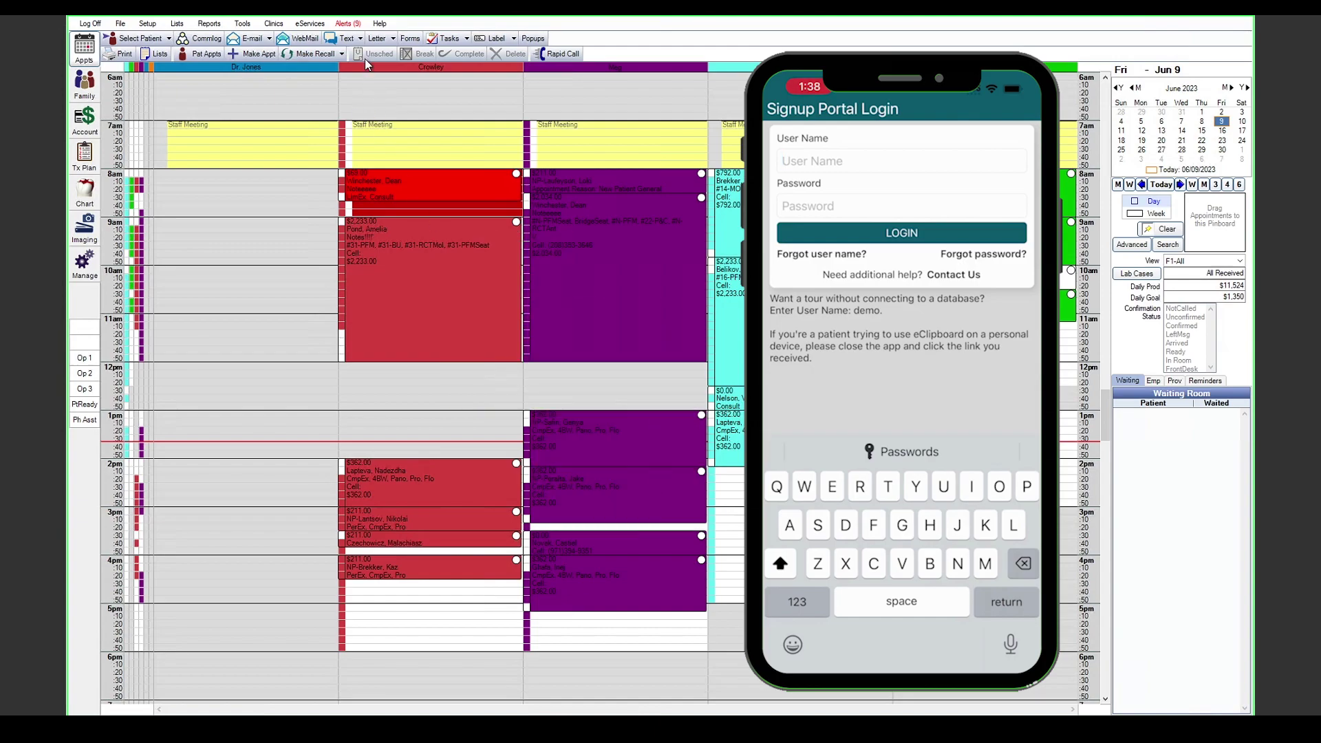
Step: Log into the mobile app's Signup Portal with the signup portal user name
{"action": "left_click", "coordinate": [310, 24]}
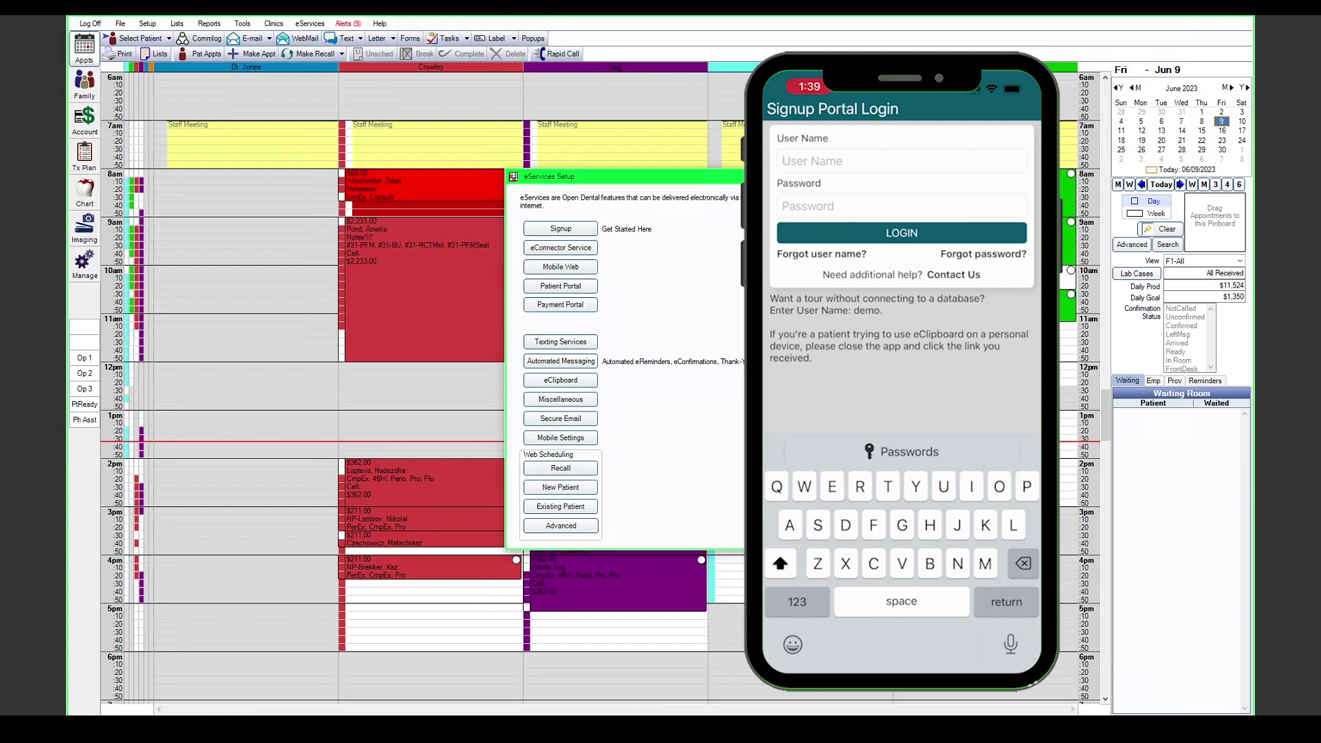
{"action": "type", "text": "LibraryBeta"}
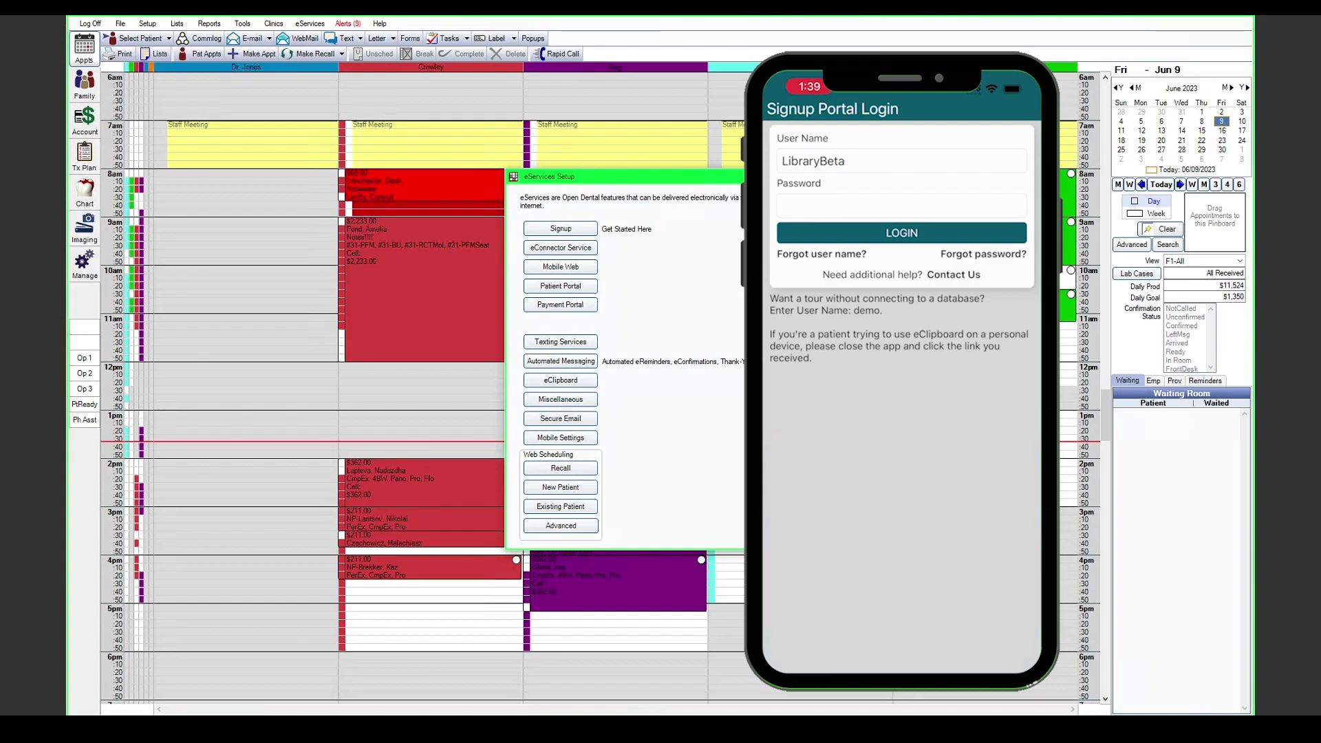
{"action": "left_click", "coordinate": [901, 232]}
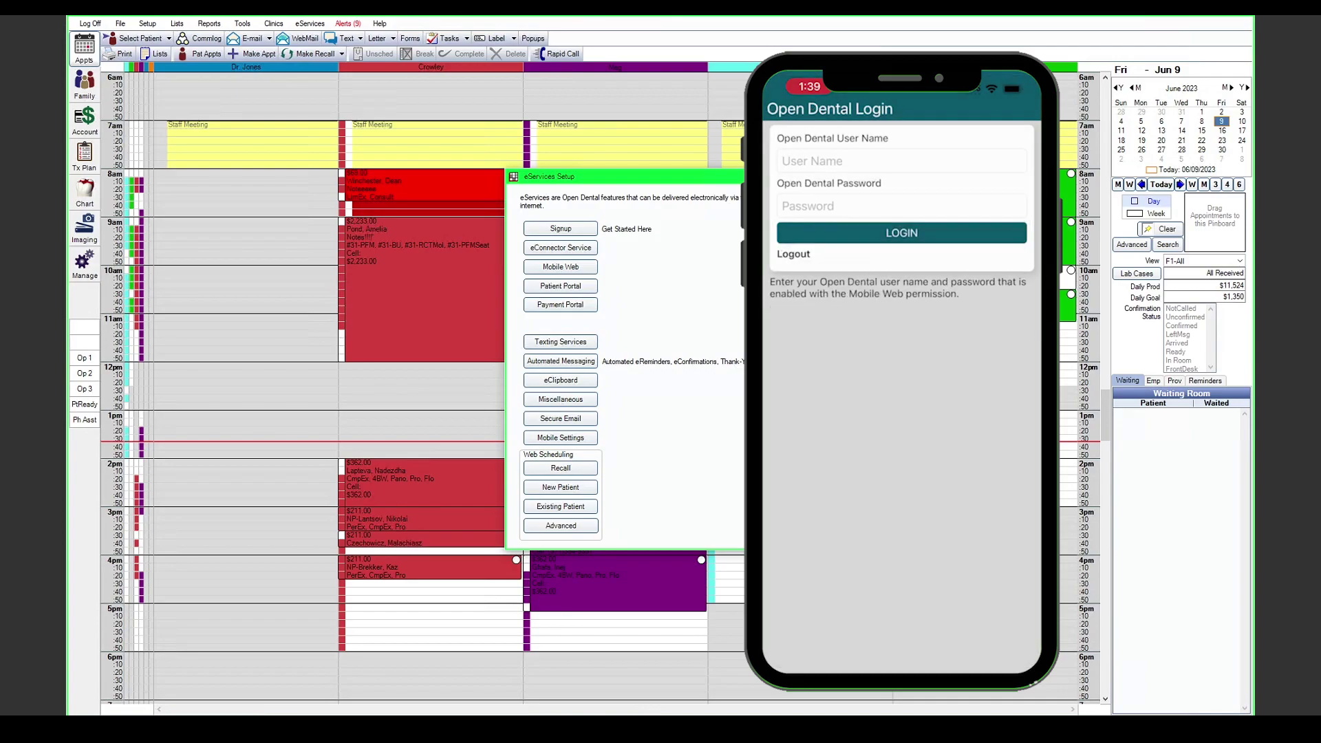
Step: Close eServices Setup and check the available user names in Setup > Security
{"action": "left_click", "coordinate": [784, 161]}
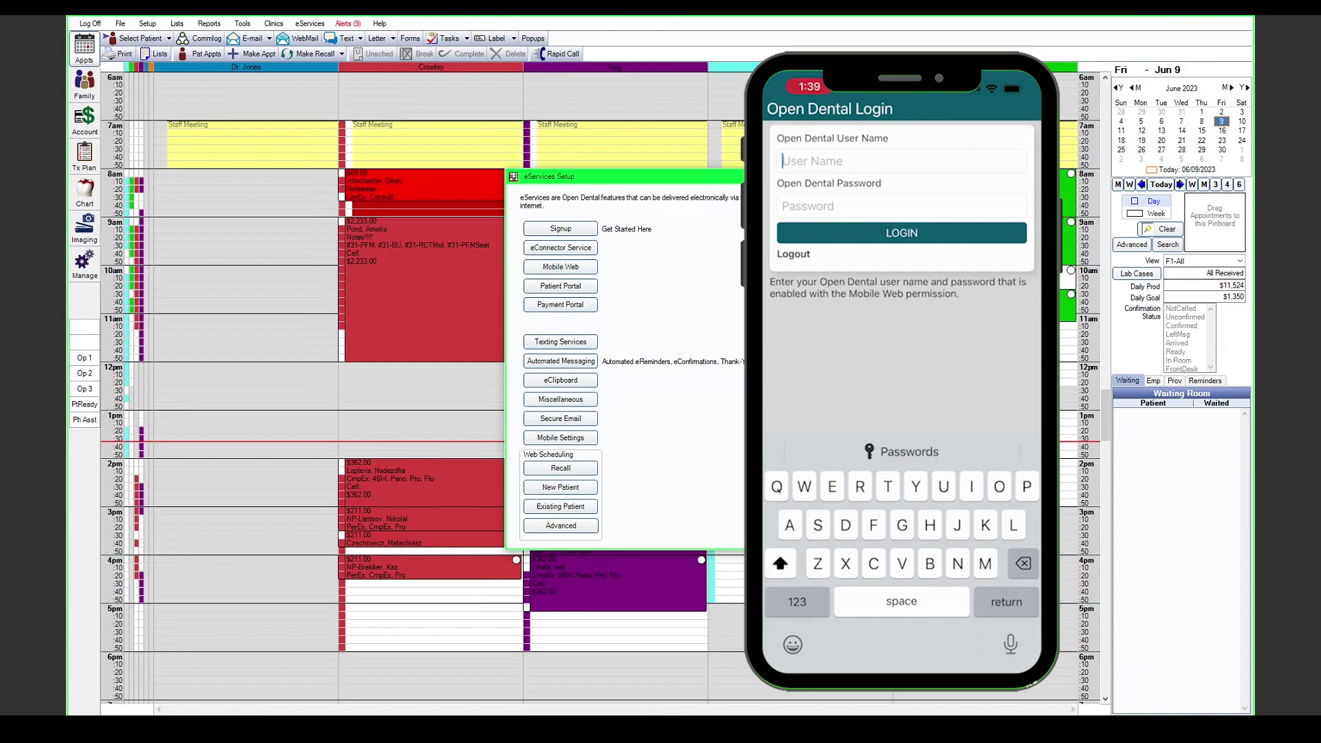
{"action": "left_click", "coordinate": [543, 288]}
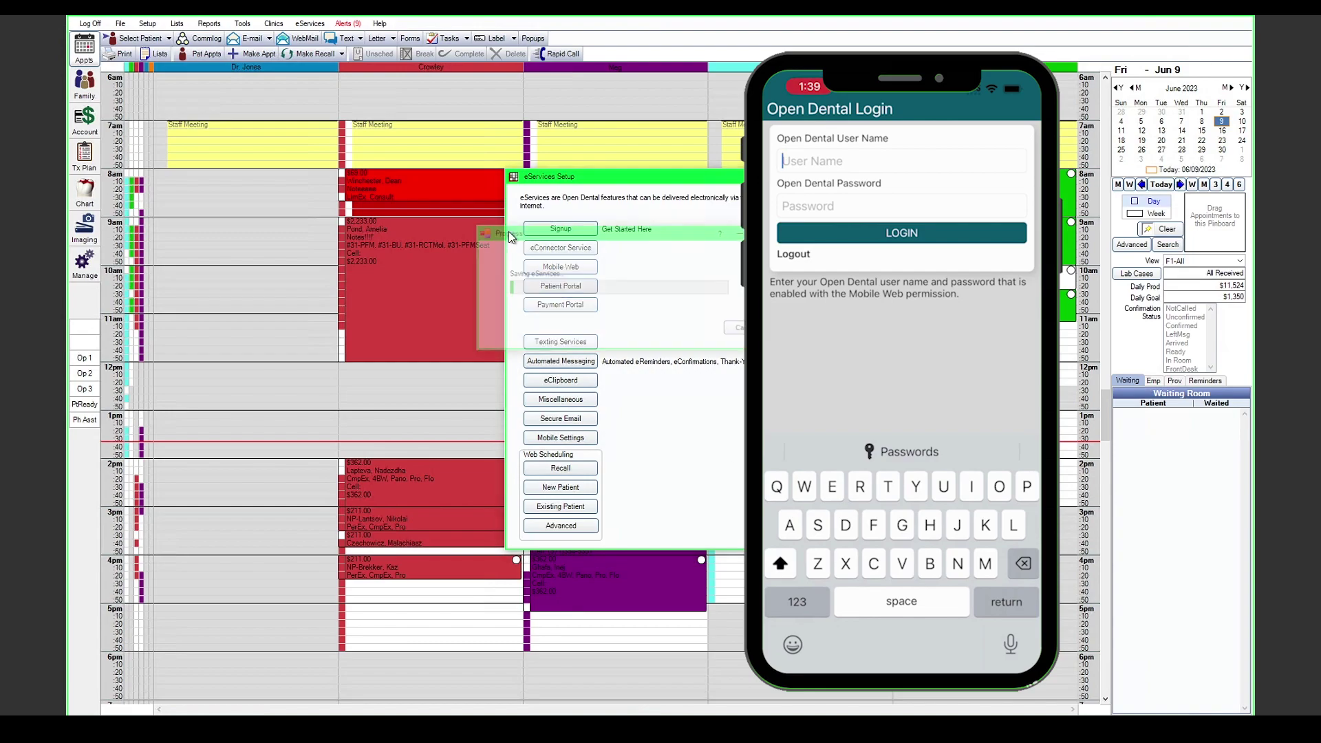
{"action": "left_click", "coordinate": [148, 27]}
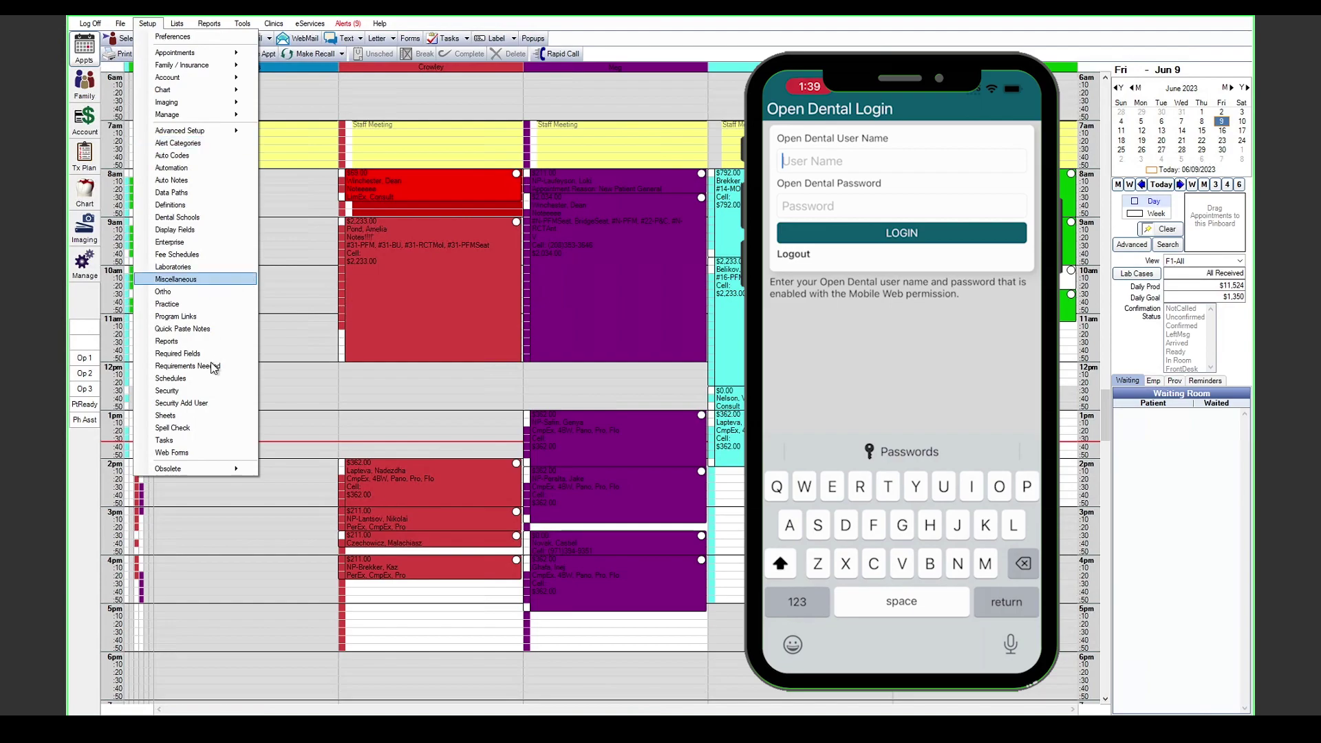
{"action": "left_click", "coordinate": [213, 396]}
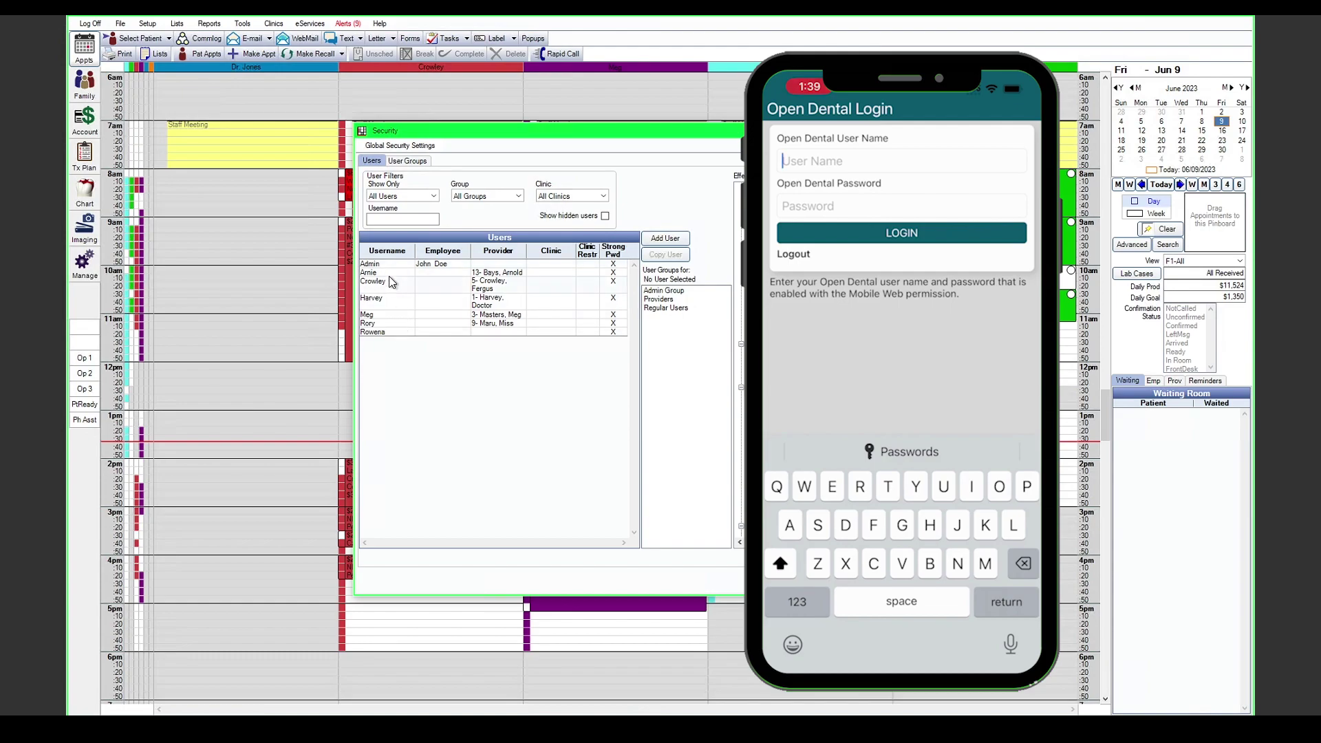
{"action": "key", "text": "Escape"}
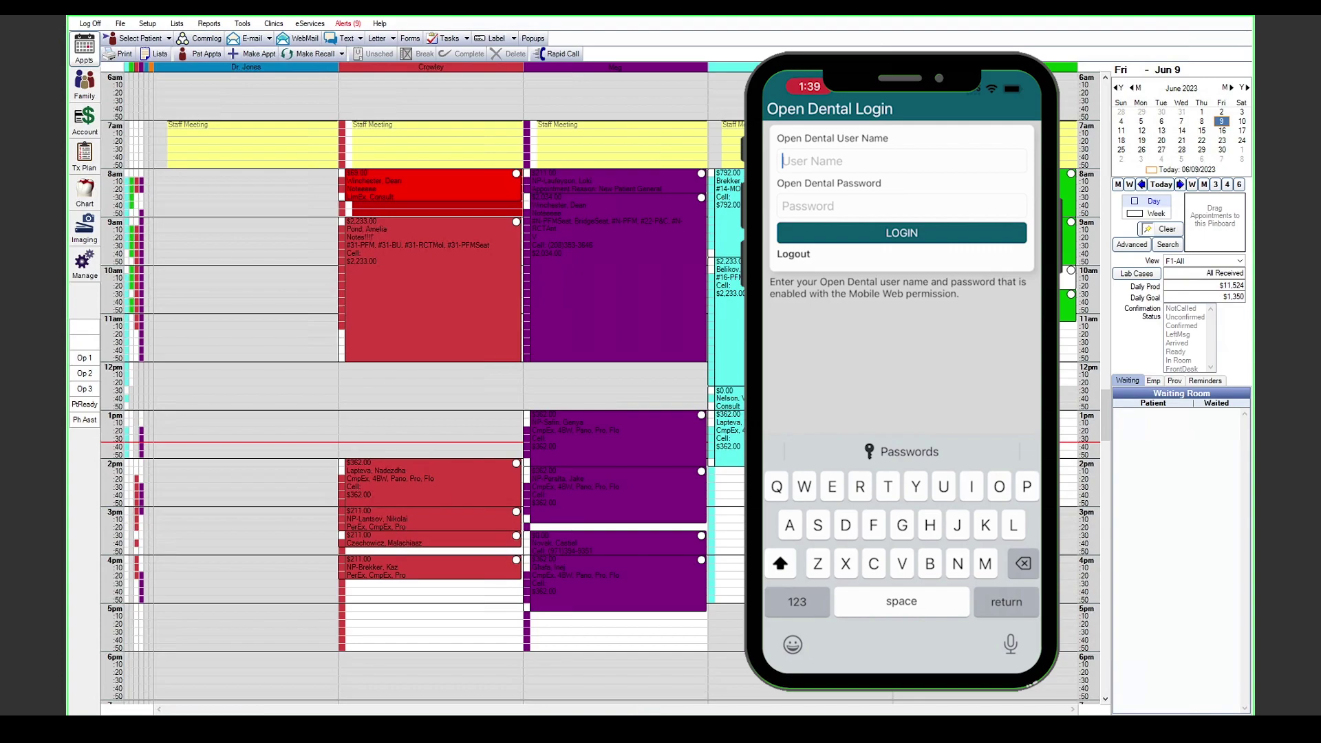
Step: Sign in to Open Dental Mobile as user Admin
{"action": "type", "text": "Admin"}
{"action": "key", "text": "Return"}
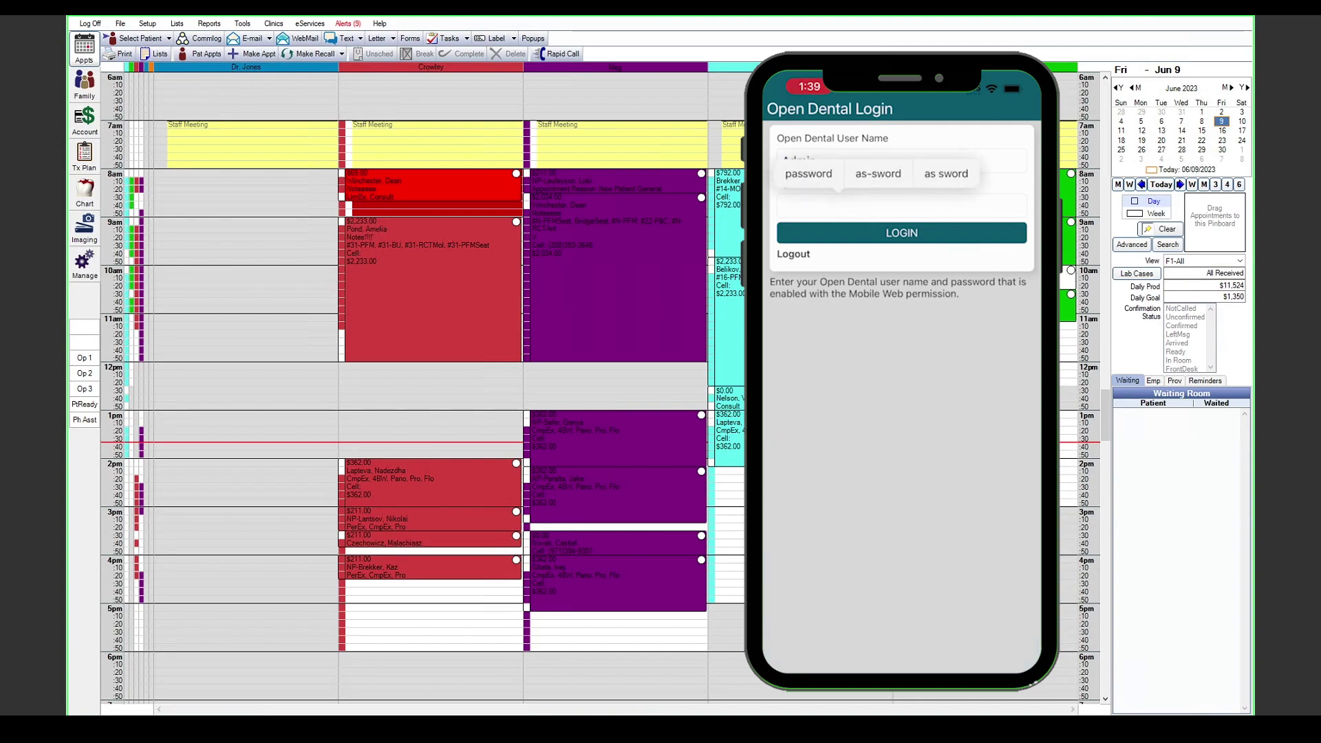
{"action": "key", "text": "Return"}
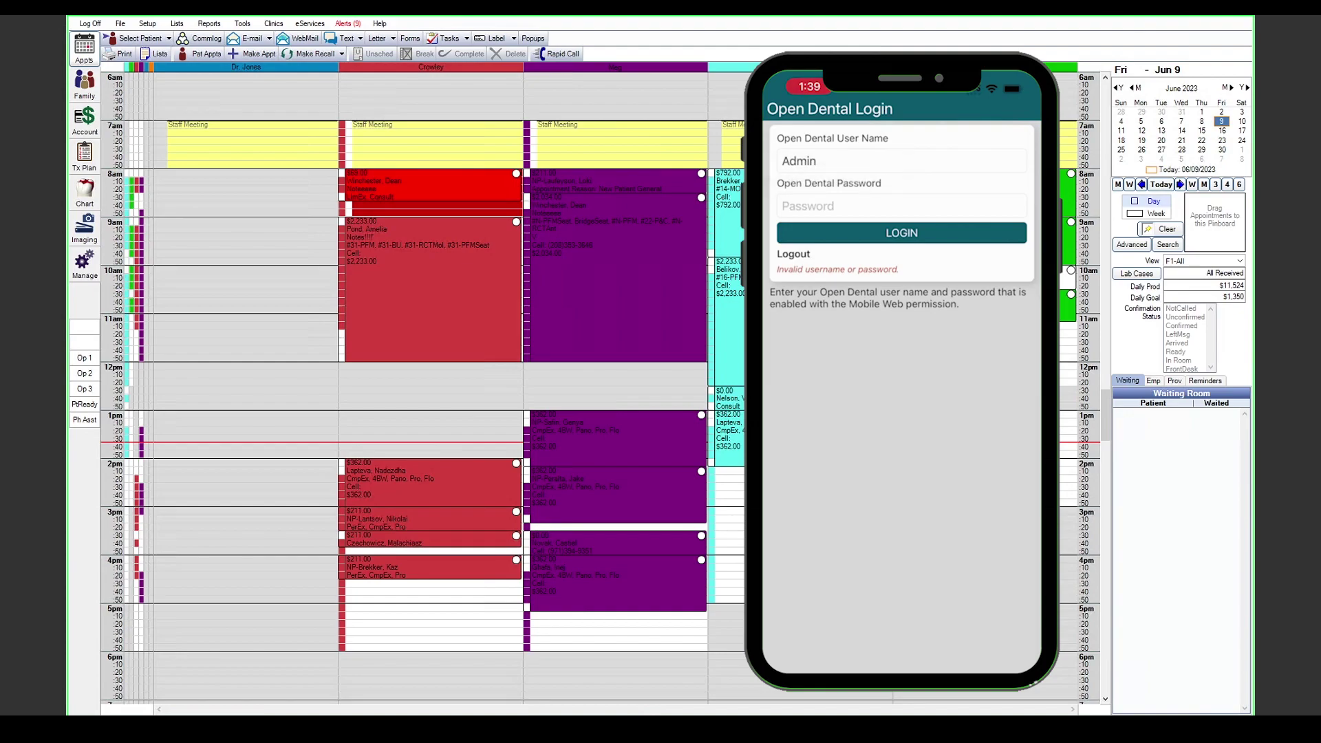
{"action": "key", "text": "Return"}
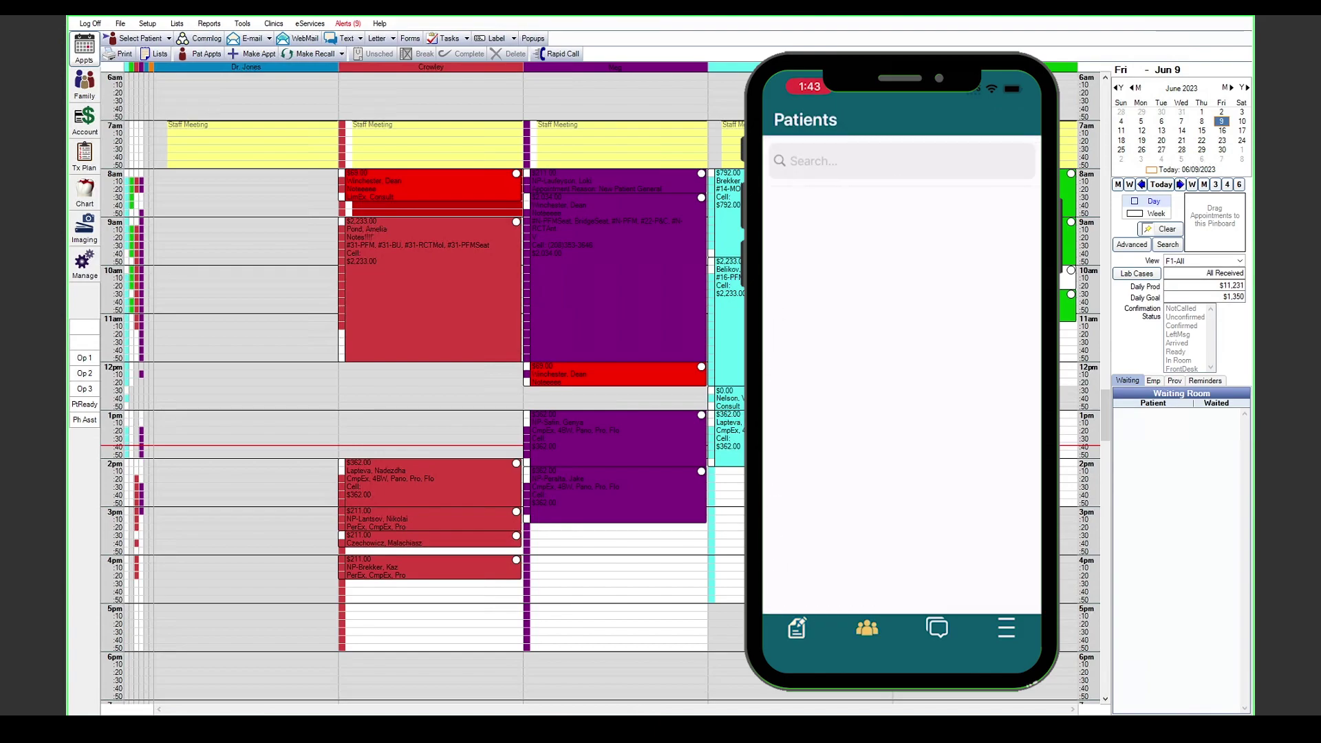
Step: Search the patient by surname, open the record and expand Patient Info, Appointments and Allergies
{"action": "left_click", "coordinate": [894, 161]}
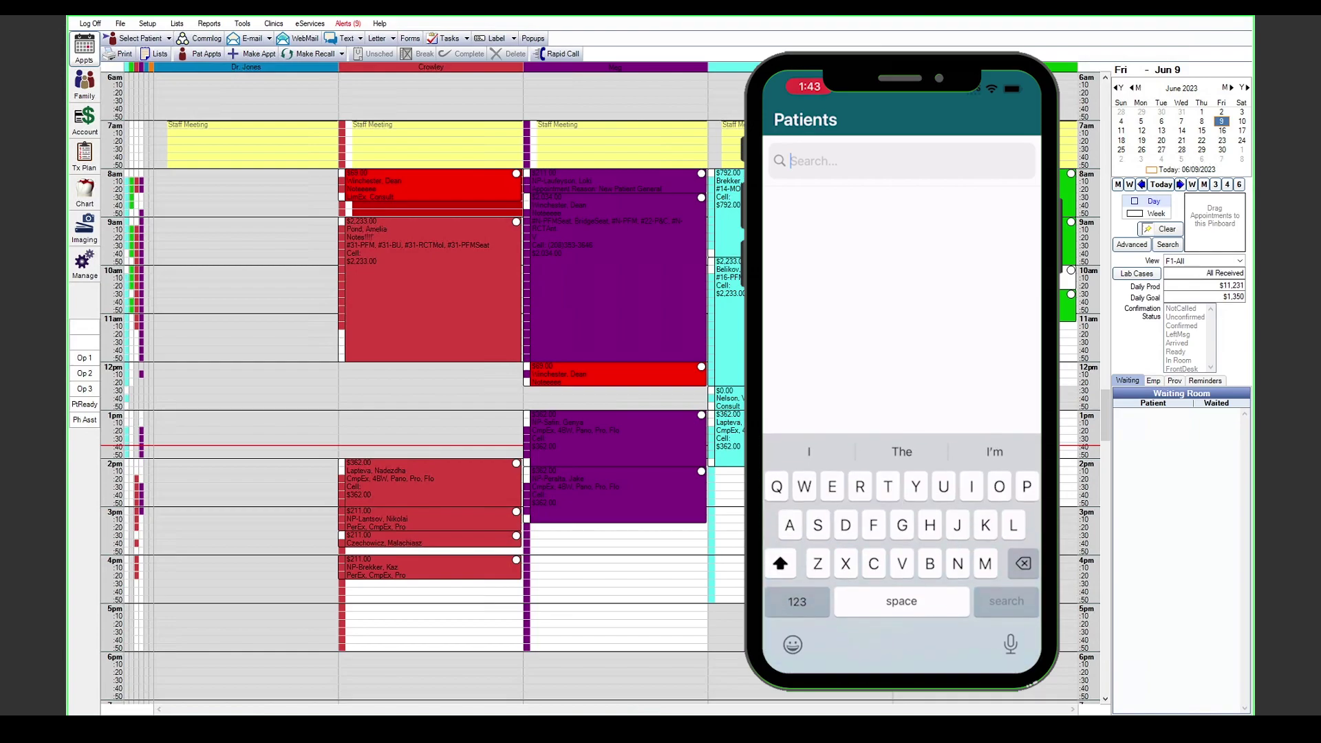
{"action": "type", "text": "Winc"}
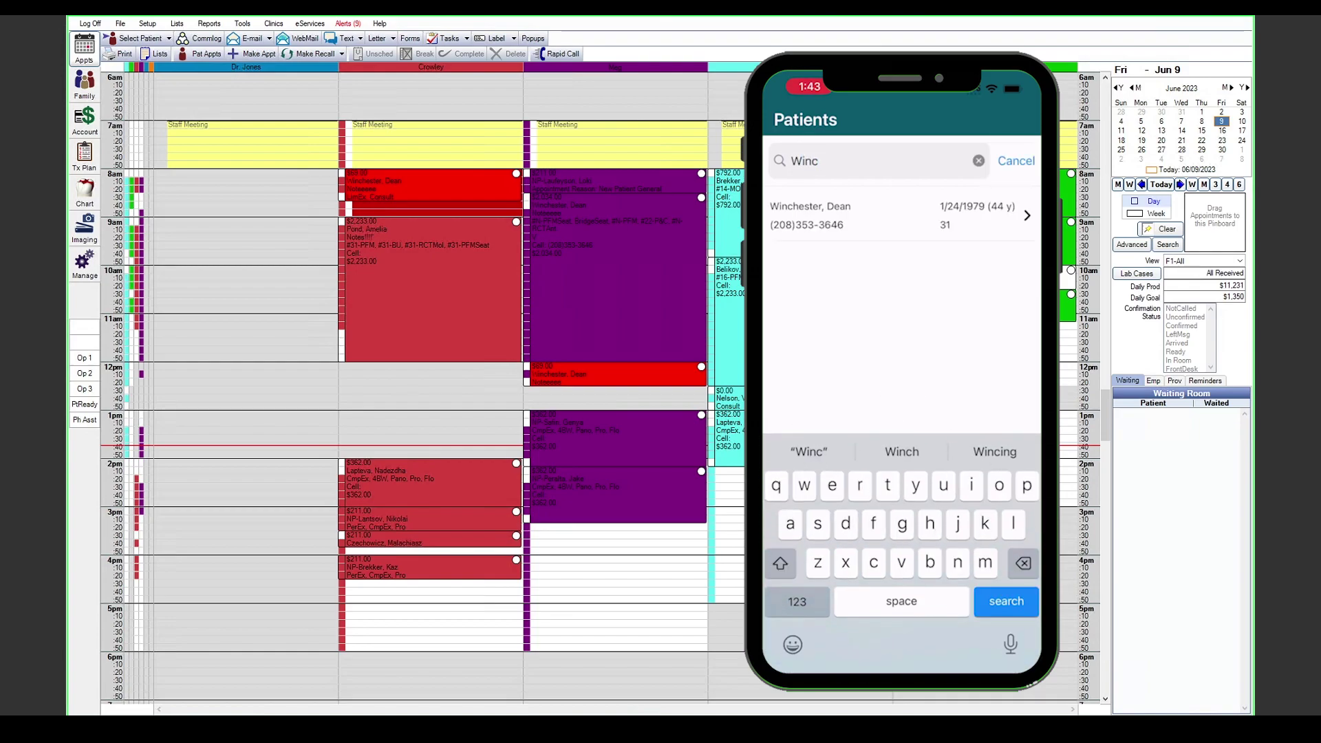
{"action": "left_click", "coordinate": [860, 209]}
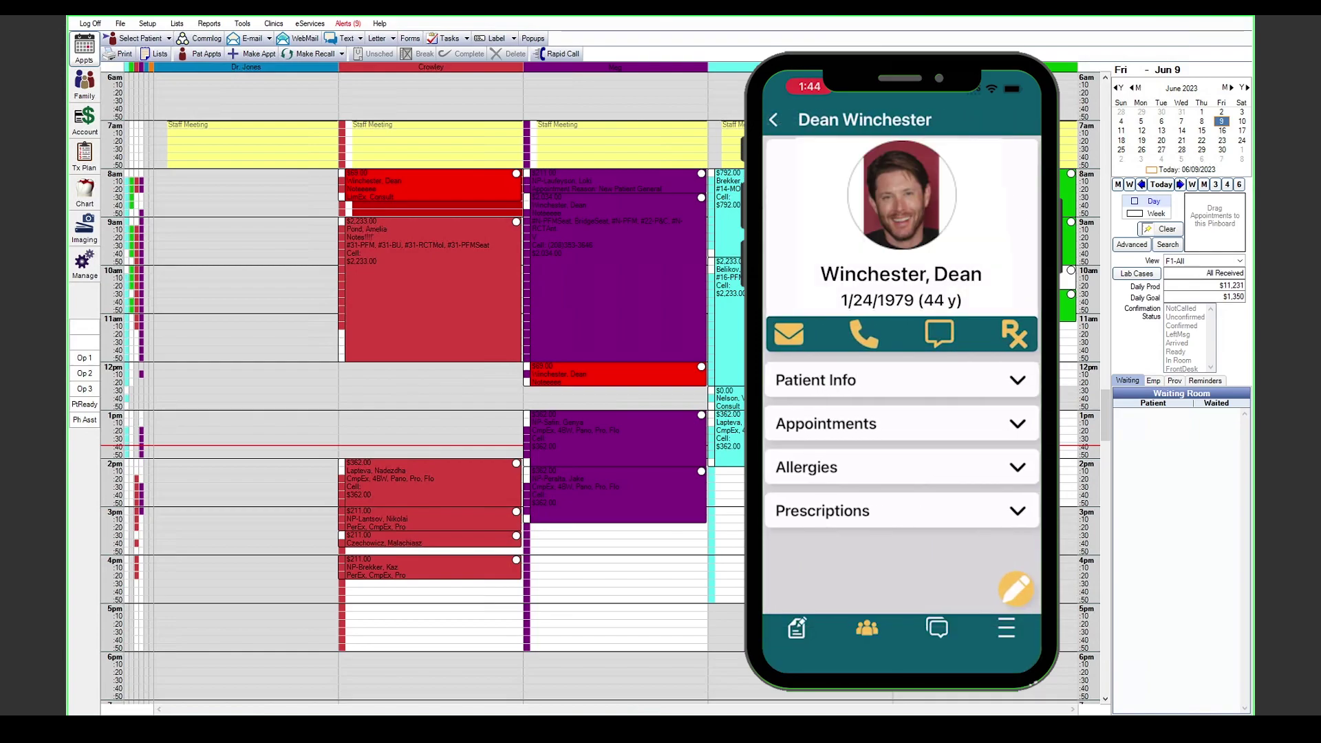
{"action": "left_click", "coordinate": [894, 380]}
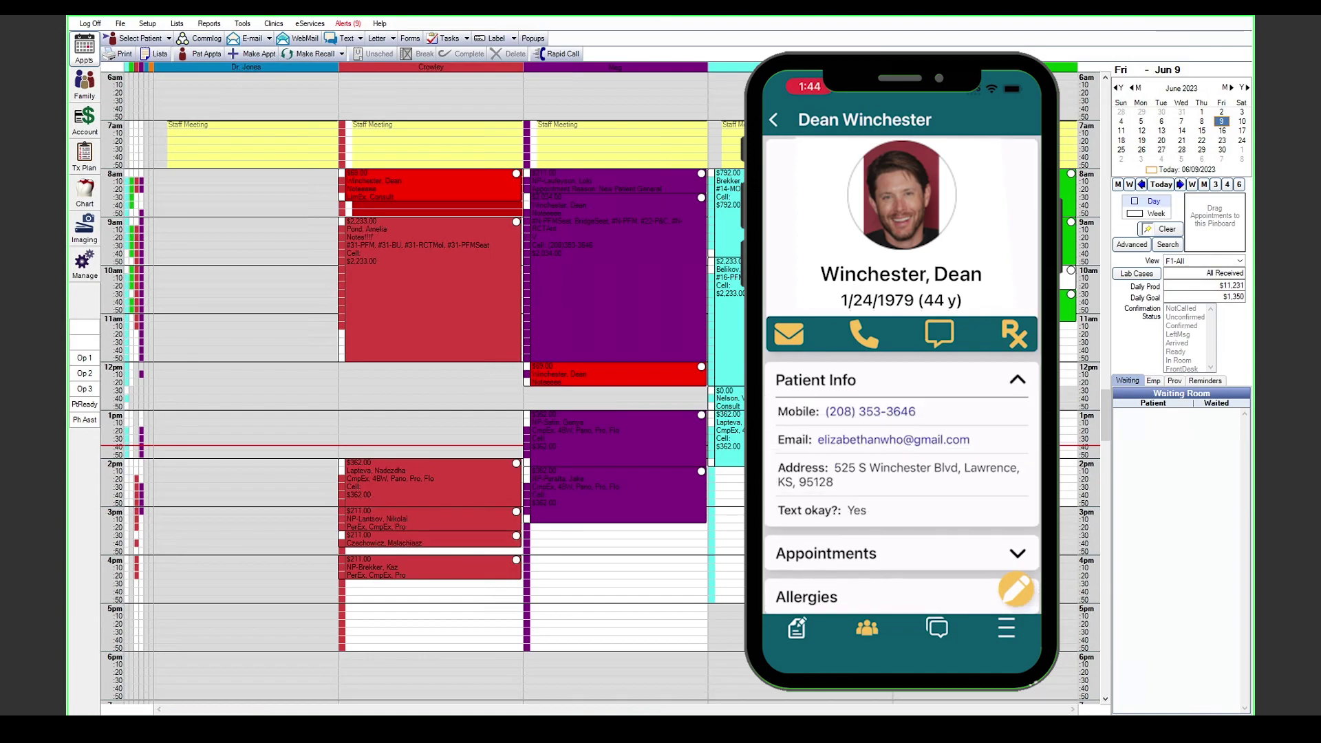
{"action": "left_click", "coordinate": [894, 553]}
{"action": "scroll", "coordinate": [901, 372], "scroll_direction": "down", "scroll_amount": 10}
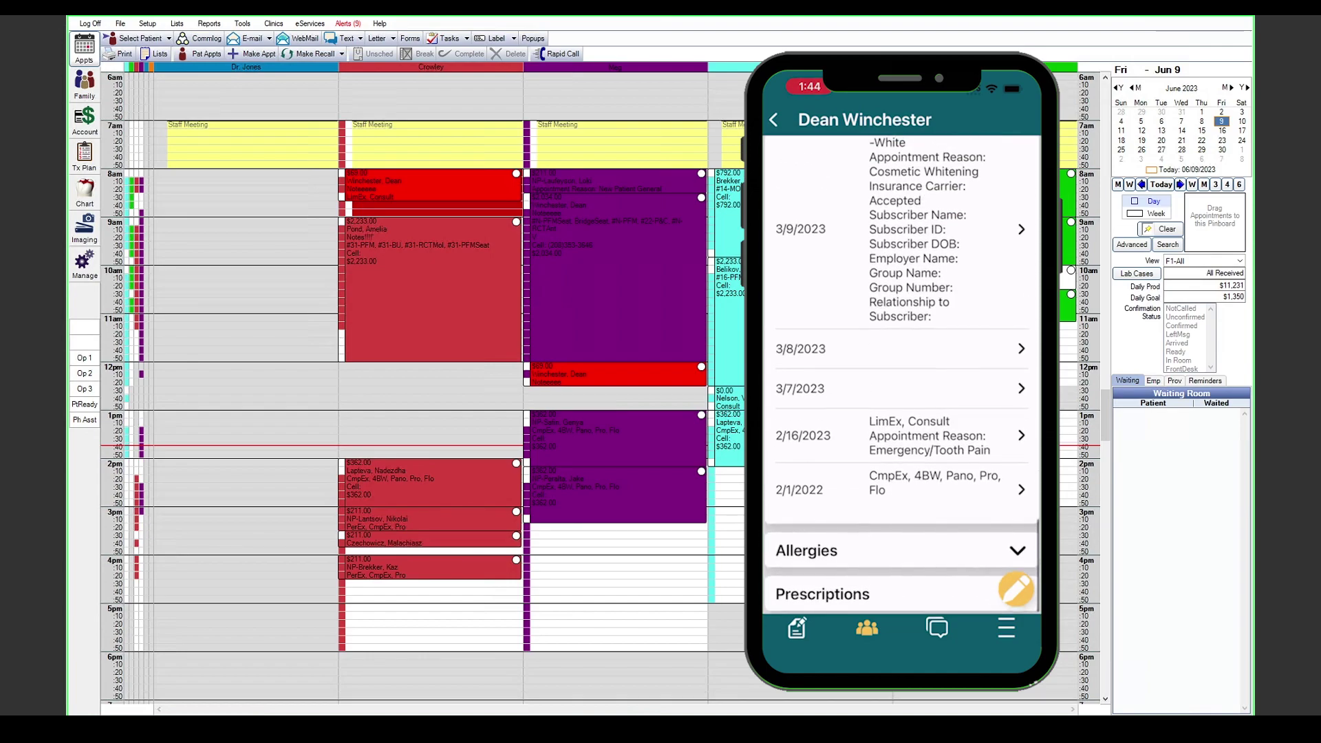
{"action": "left_click", "coordinate": [895, 550]}
{"action": "scroll", "coordinate": [901, 371], "scroll_direction": "down", "scroll_amount": 2}
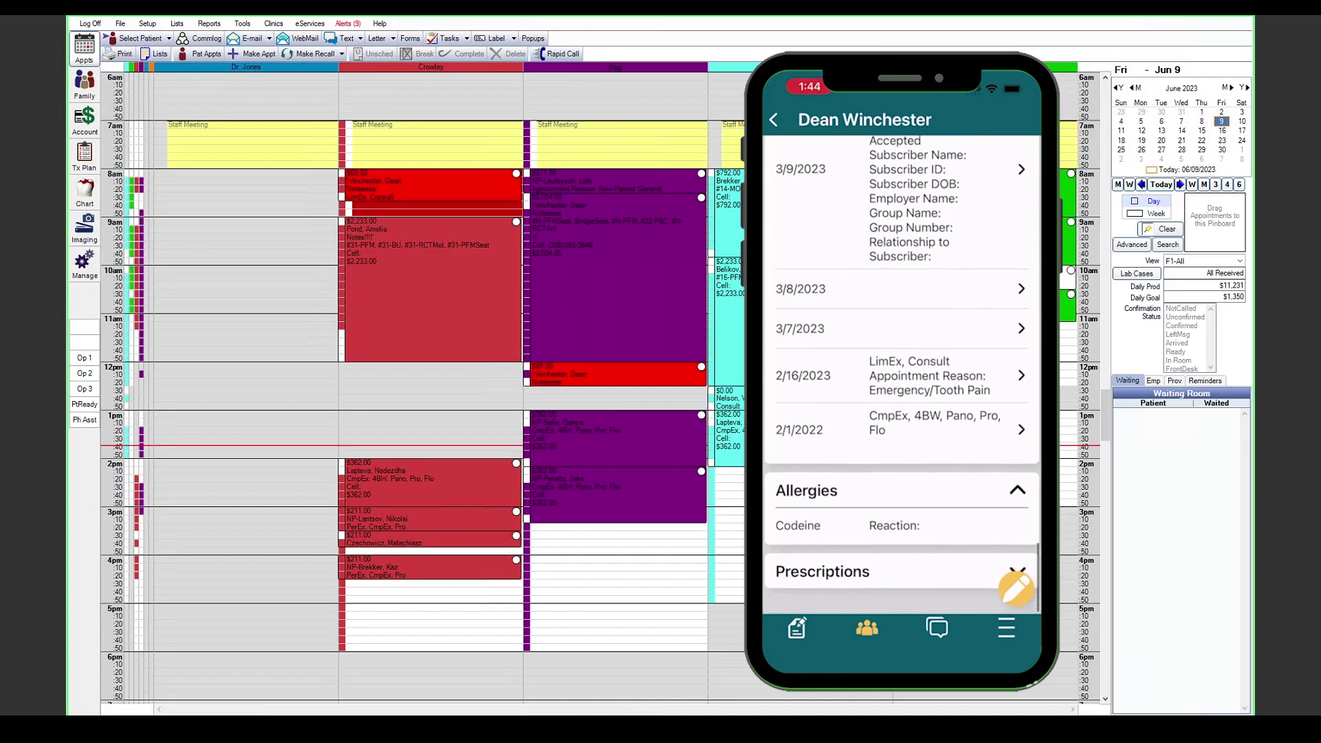
{"action": "scroll", "coordinate": [901, 371], "scroll_direction": "up", "scroll_amount": 5}
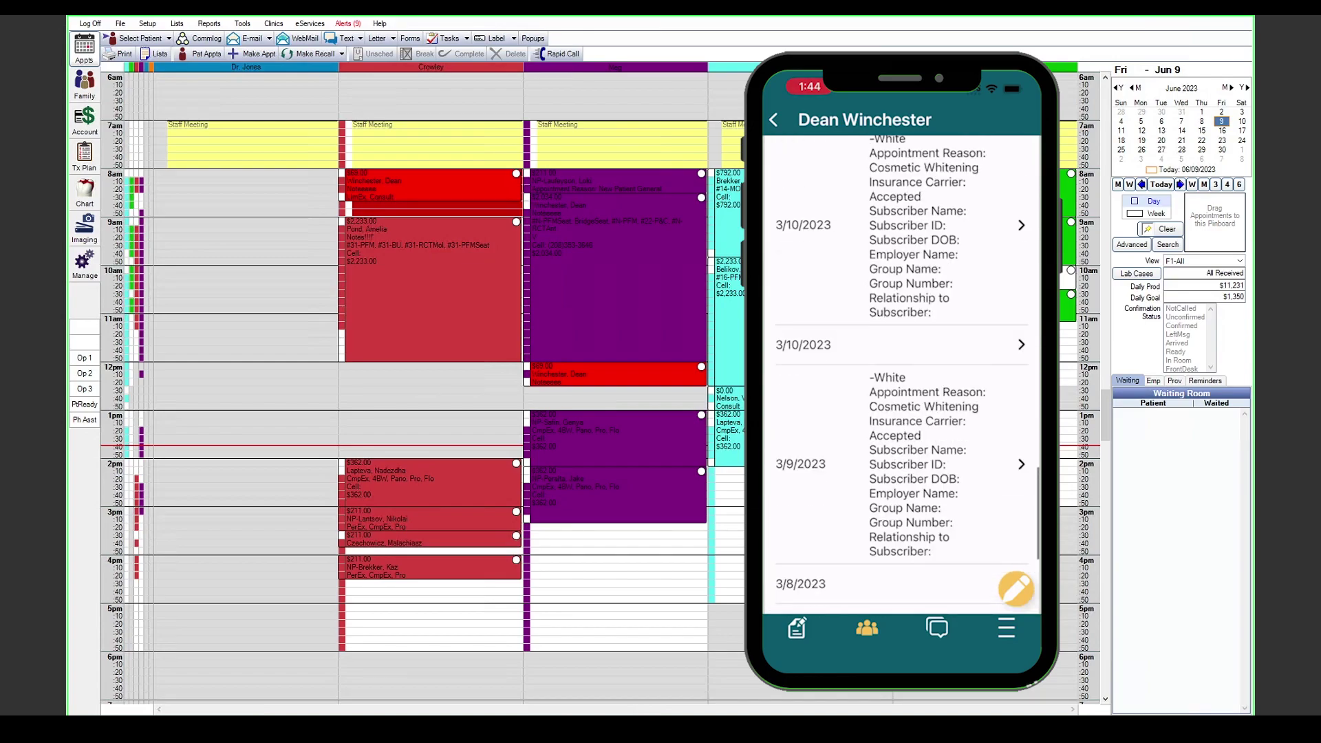
{"action": "scroll", "coordinate": [901, 372], "scroll_direction": "up", "scroll_amount": 10}
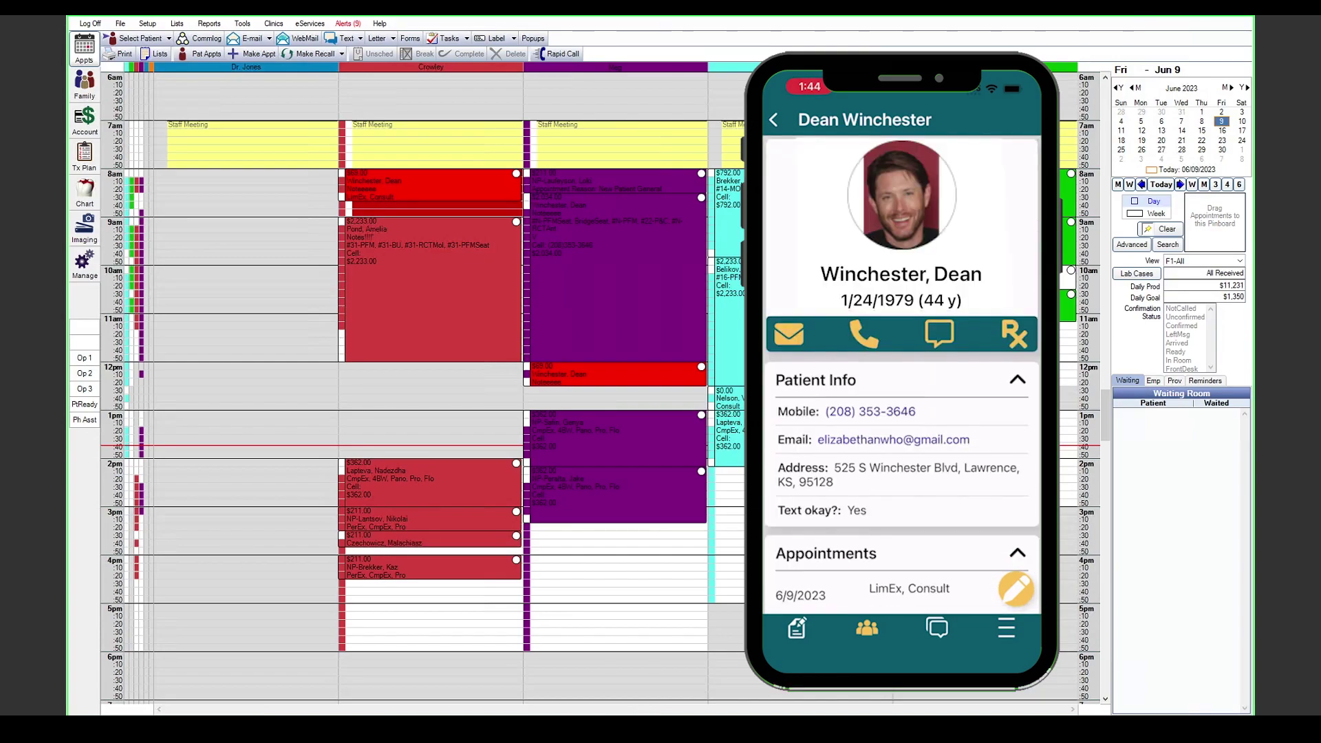